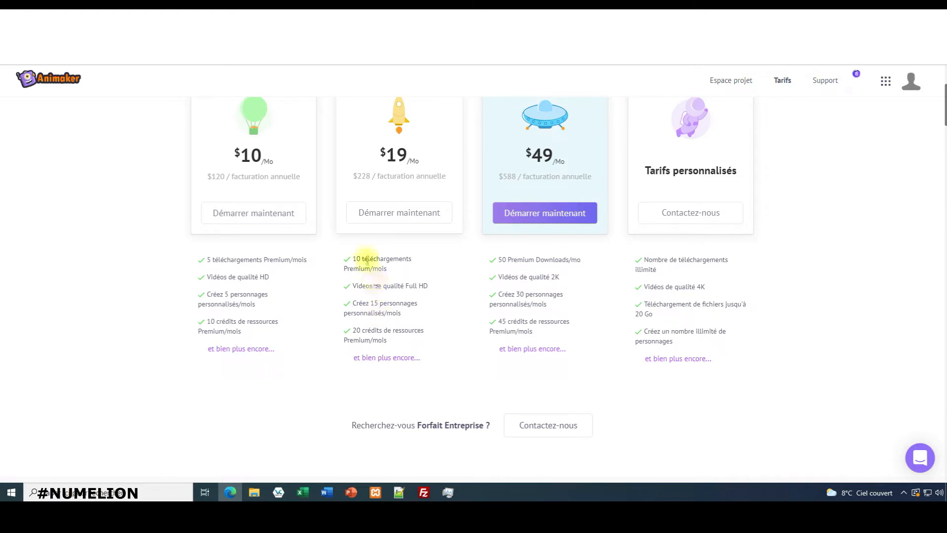
- Examine the plan comparison table for video downloads, video quality and commercial rights across the Gratuit to Entreprise plans
scroll(367, 281, "down", 15)
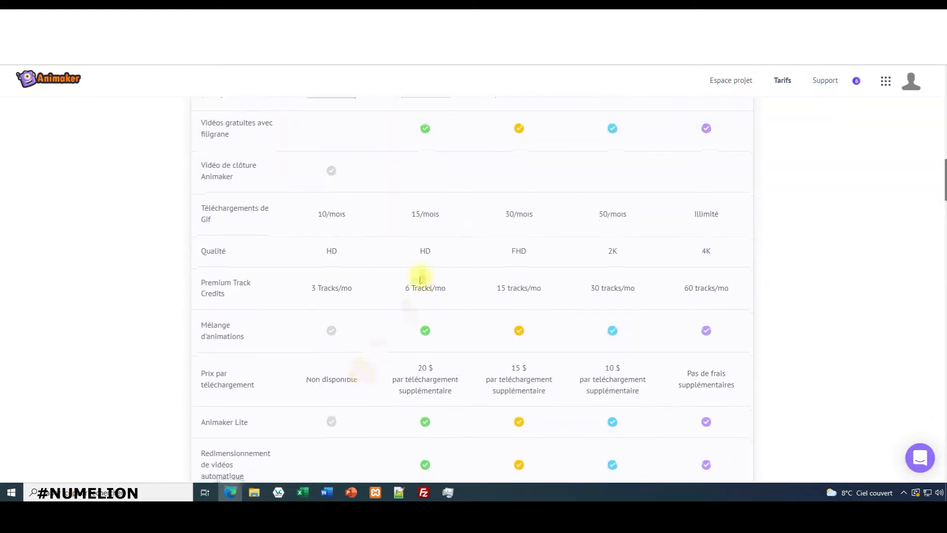
double_click(518, 250)
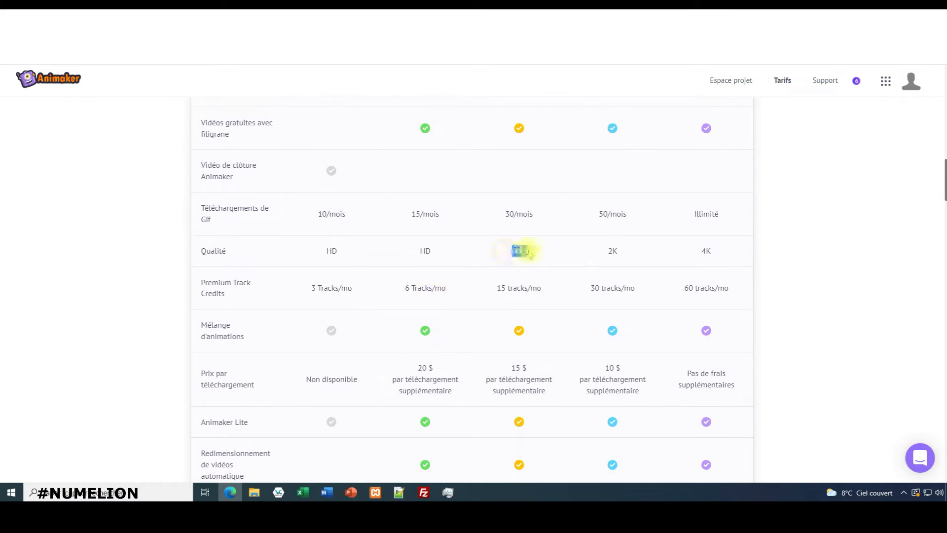
scroll(341, 242, "up", 3)
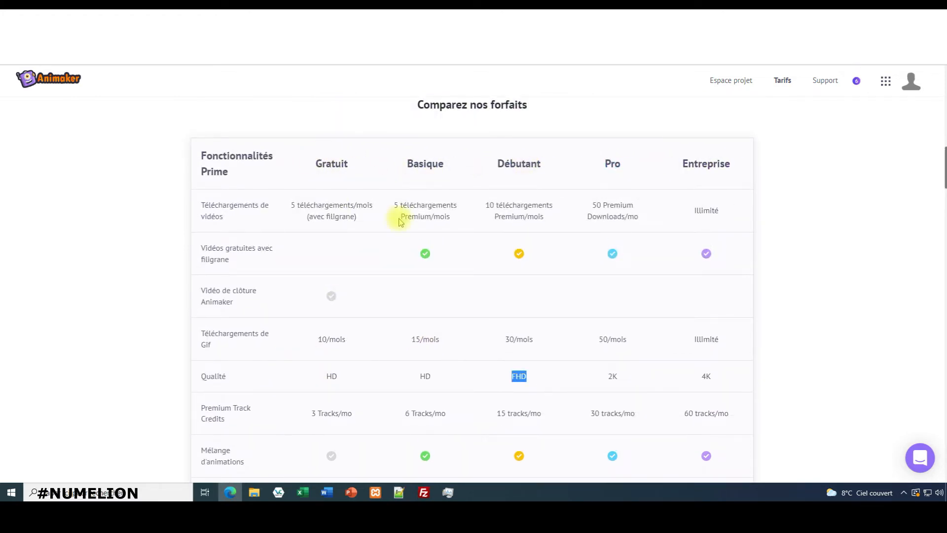
scroll(403, 220, "down", 3)
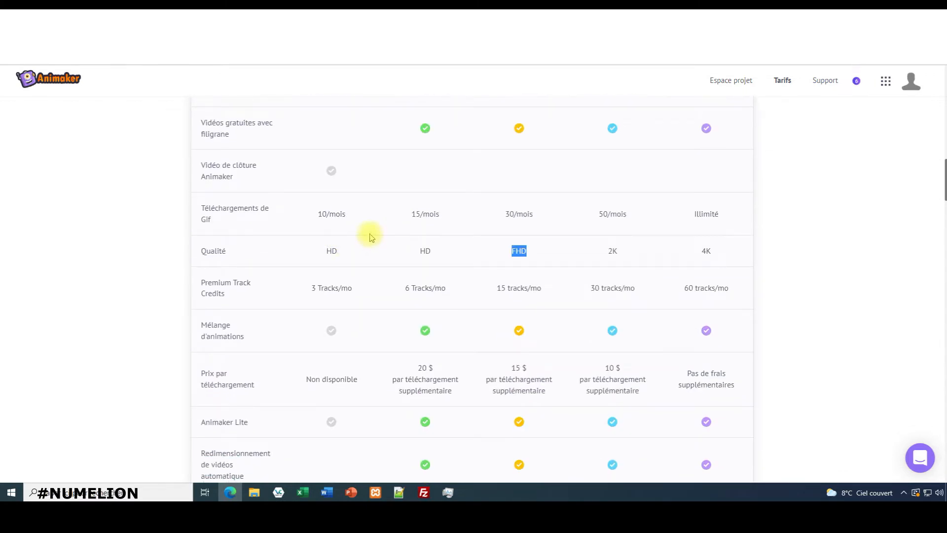
left_click(497, 247)
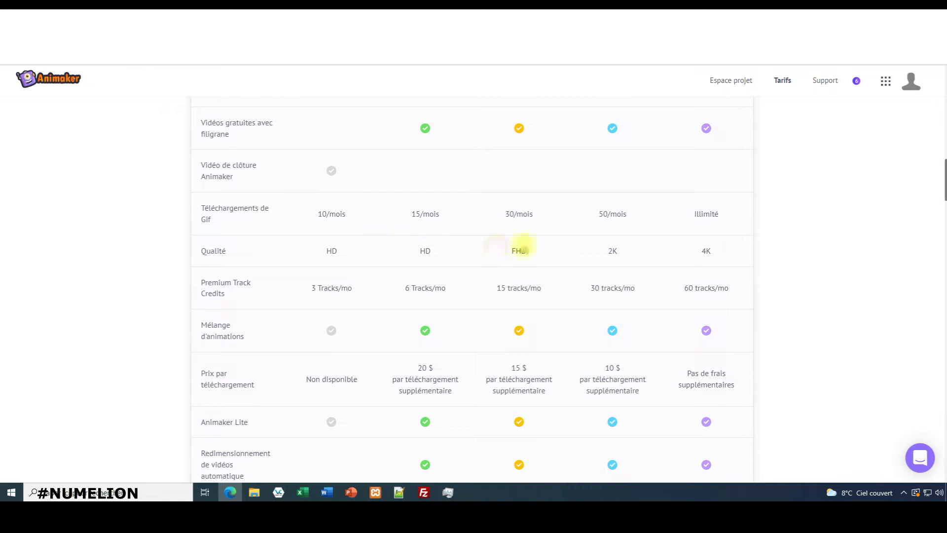
double_click(518, 251)
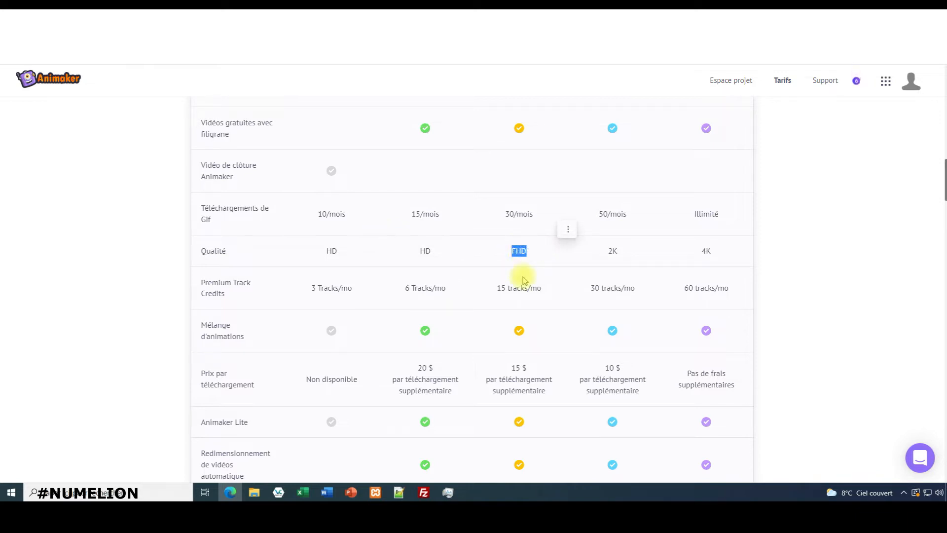
scroll(524, 276, "up", 1)
scroll(524, 271, "down", 3)
scroll(525, 272, "down", 3)
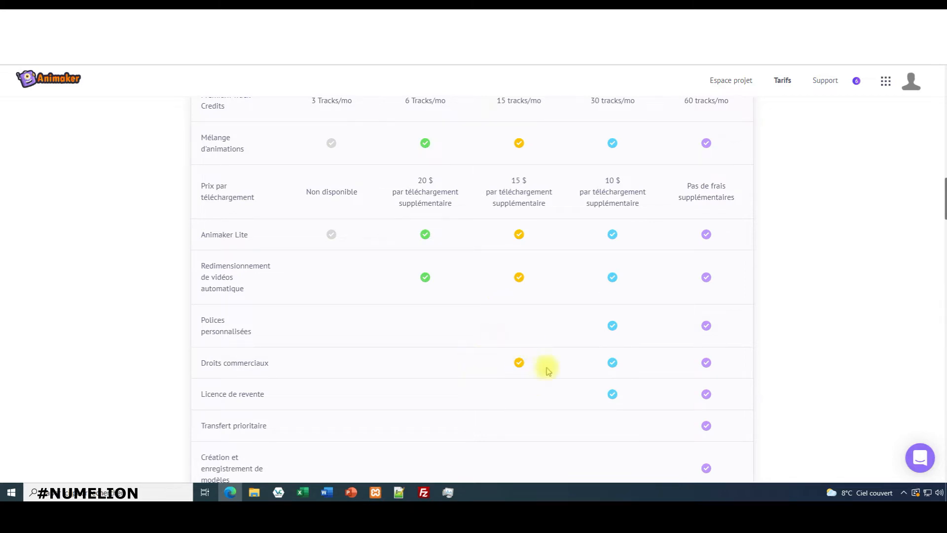
- Review the plan prices and the remaining comparison tables, including premium packs, music tracks, voices and team management features
scroll(501, 318, "up", 12)
scroll(496, 316, "up", 10)
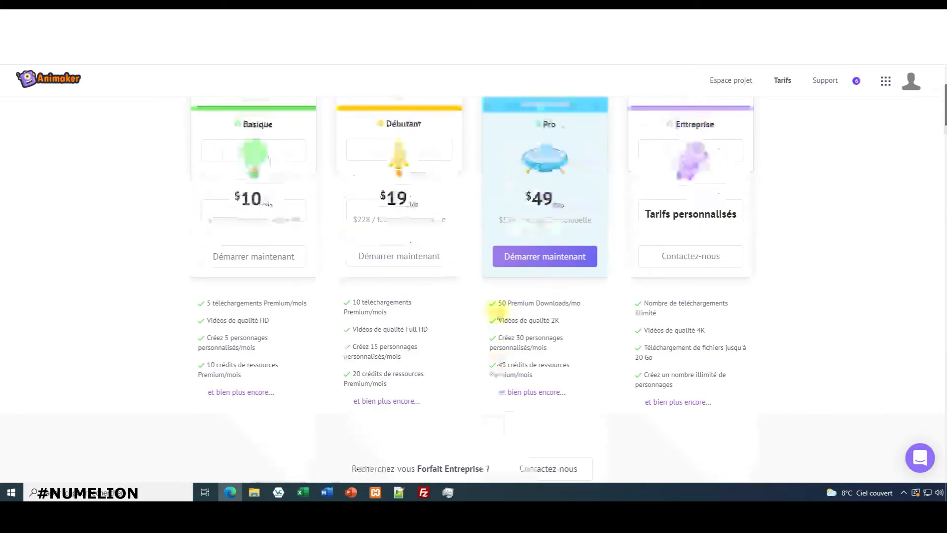
scroll(426, 340, "down", 2)
scroll(425, 344, "down", 20)
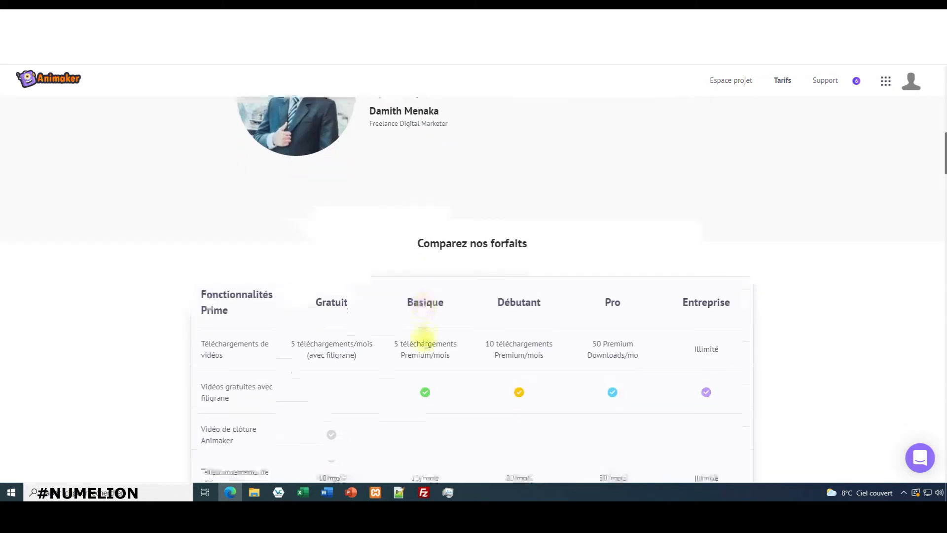
scroll(424, 342, "down", 12)
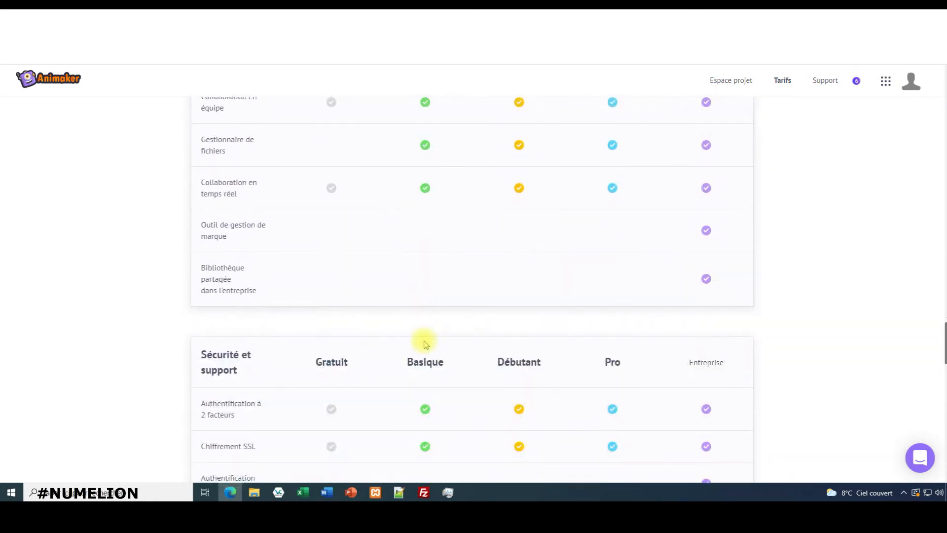
scroll(424, 340, "up", 8)
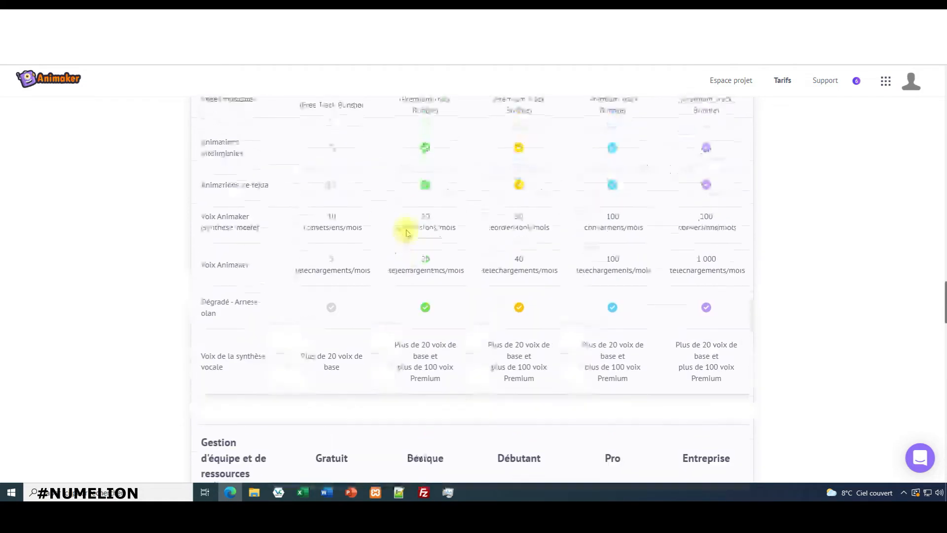
scroll(408, 233, "up", 3)
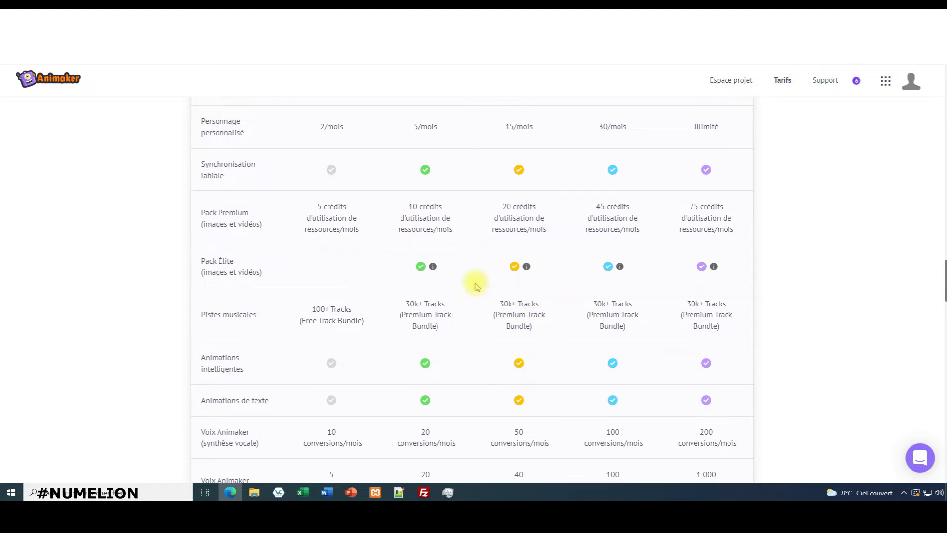
scroll(353, 372, "down", 1)
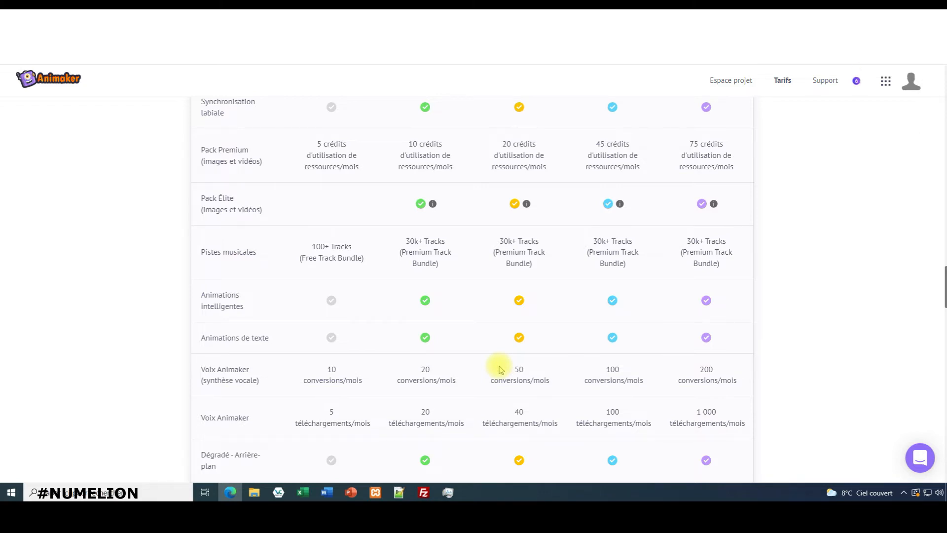
scroll(500, 368, "down", 7)
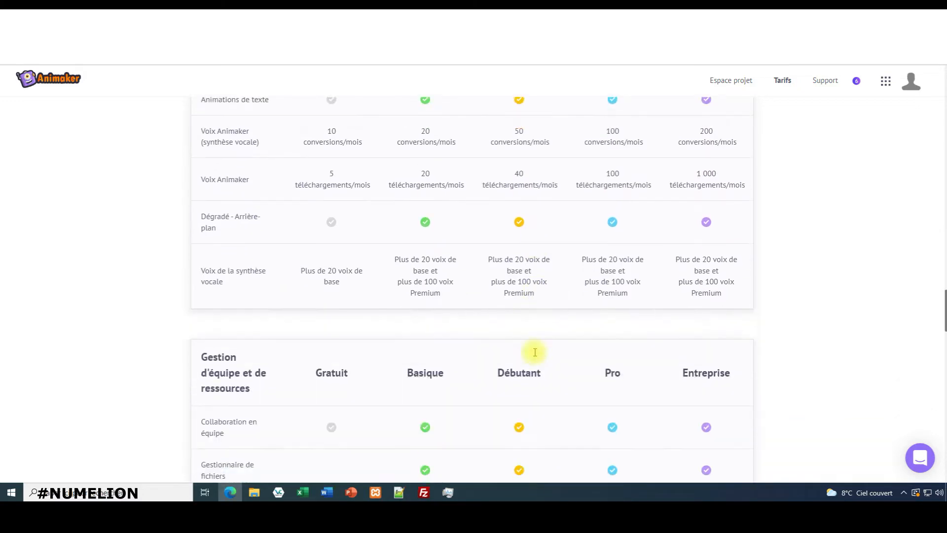
scroll(482, 332, "up", 7)
scroll(479, 335, "down", 15)
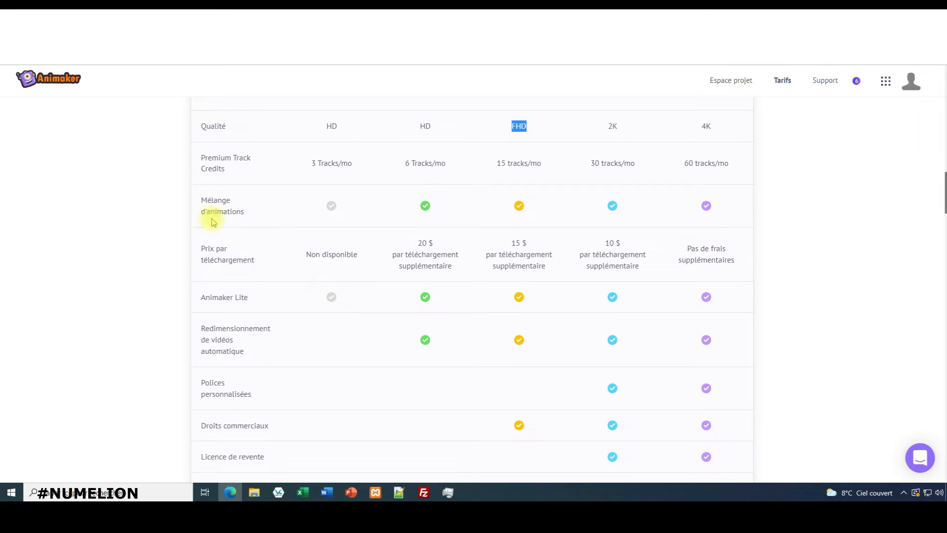
- Return to the project space and create a blank horizontal video
left_click(82, 86)
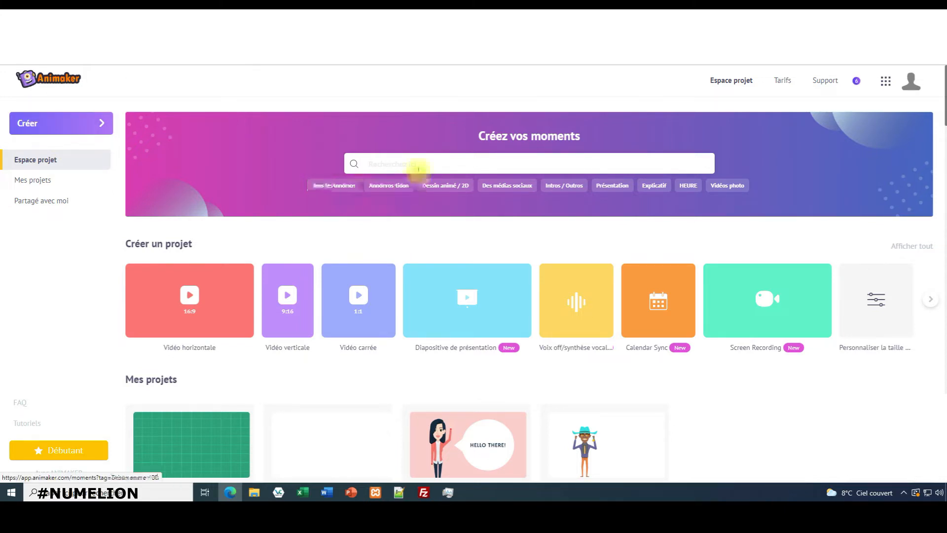
left_click(419, 165)
left_click(419, 165)
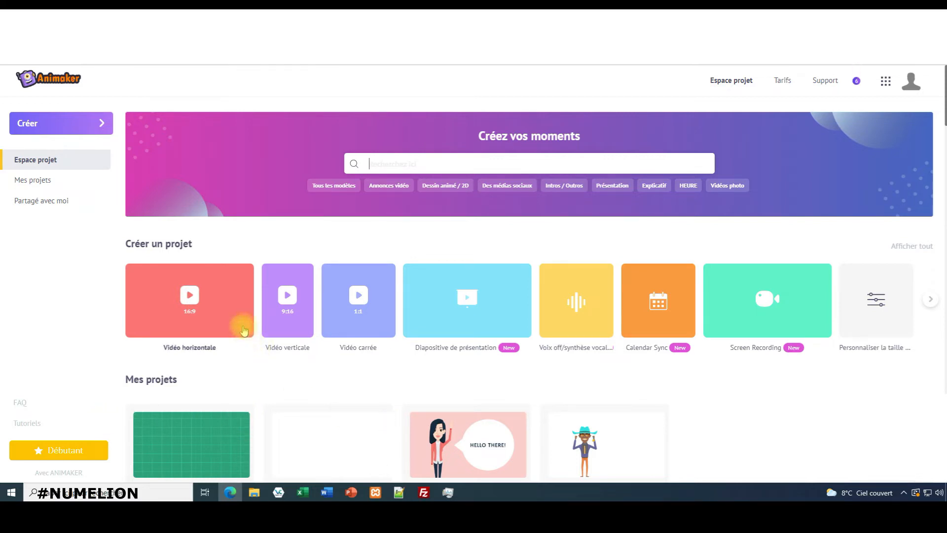
left_click(170, 300)
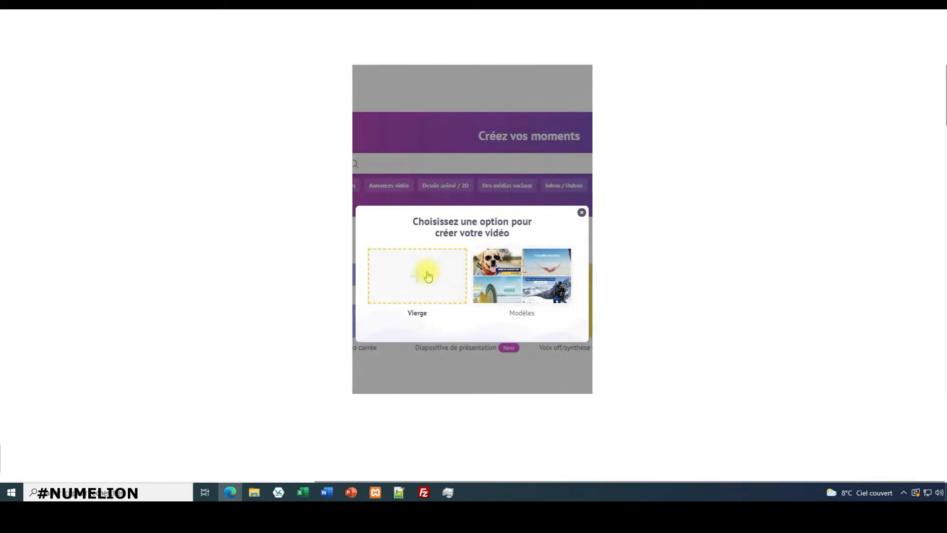
left_click(427, 276)
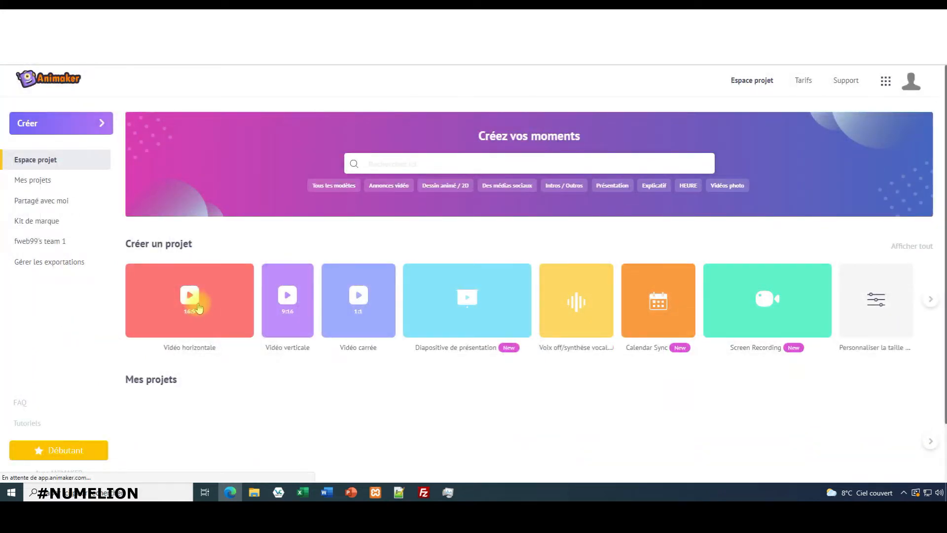
- Create a horizontal video from the "Promo agence de voyage" template
left_click(199, 306)
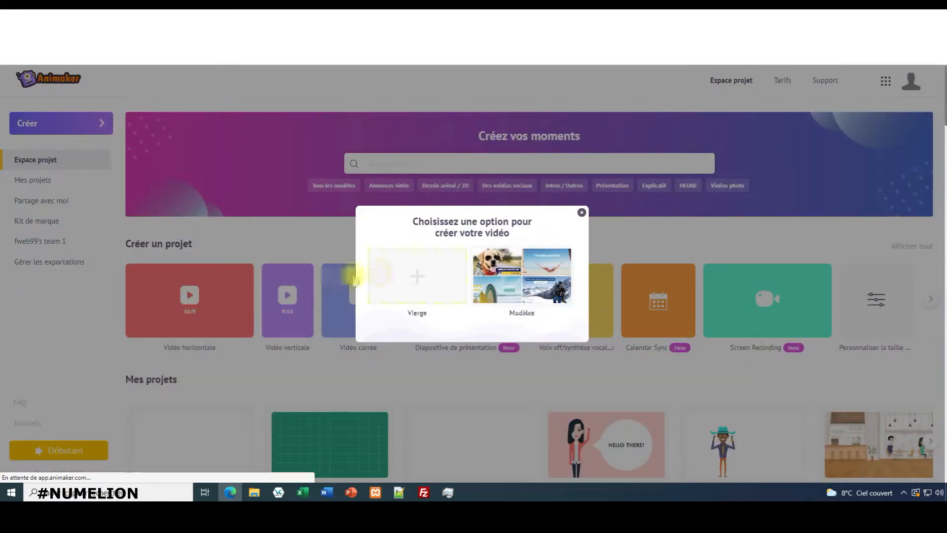
left_click(531, 281)
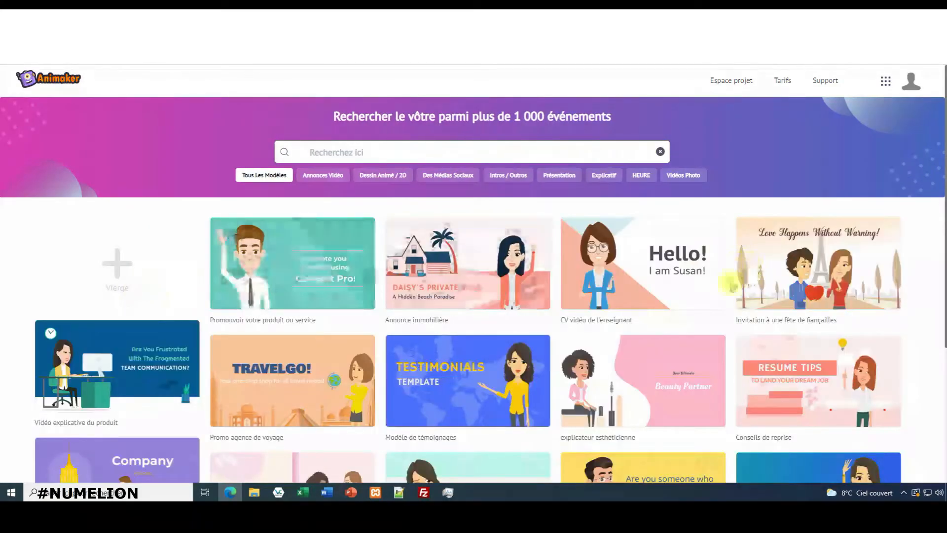
scroll(725, 284, "down", 4)
scroll(315, 278, "up", 4)
scroll(444, 257, "down", 4)
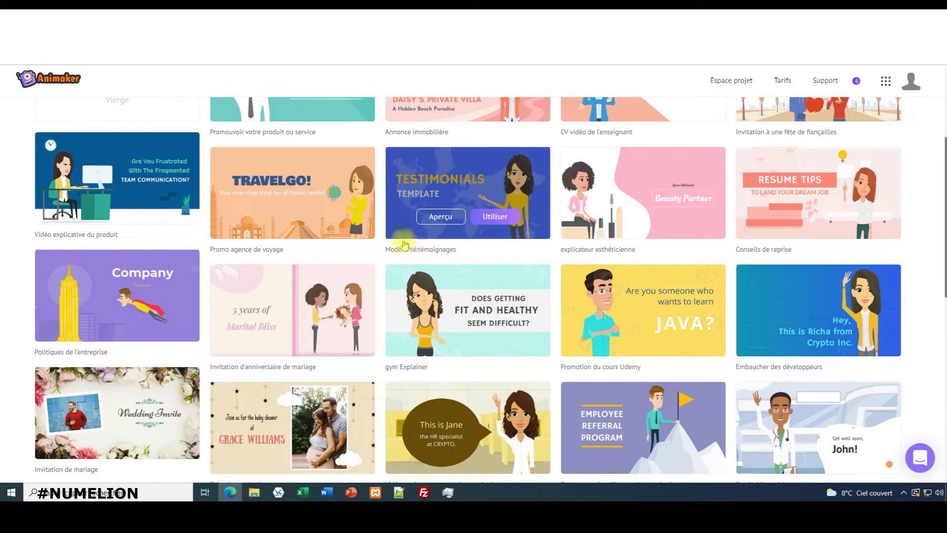
scroll(265, 252, "down", 1)
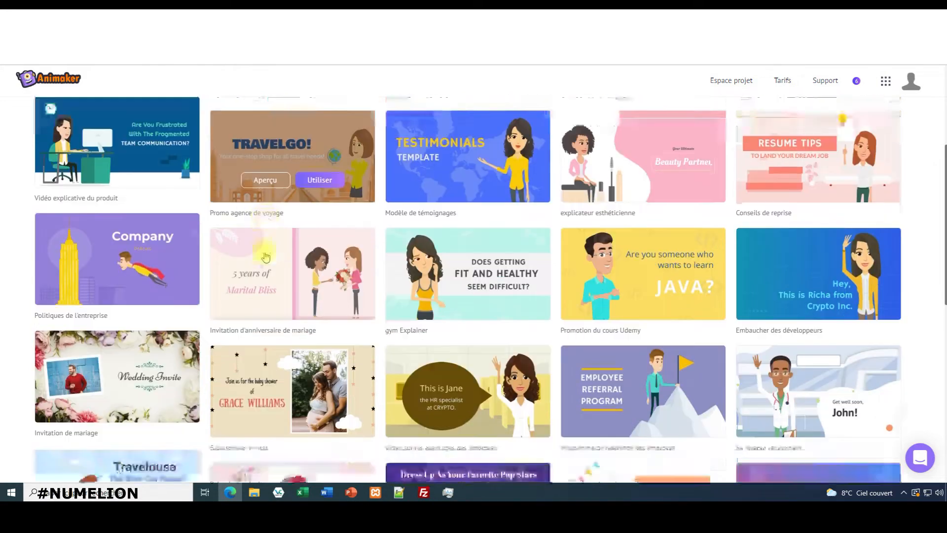
scroll(243, 247, "up", 4)
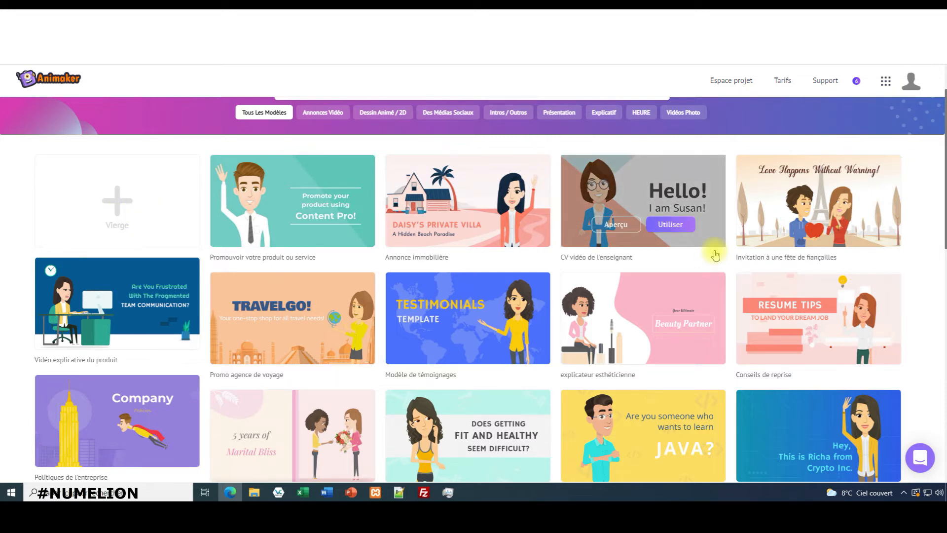
scroll(713, 261, "down", 7)
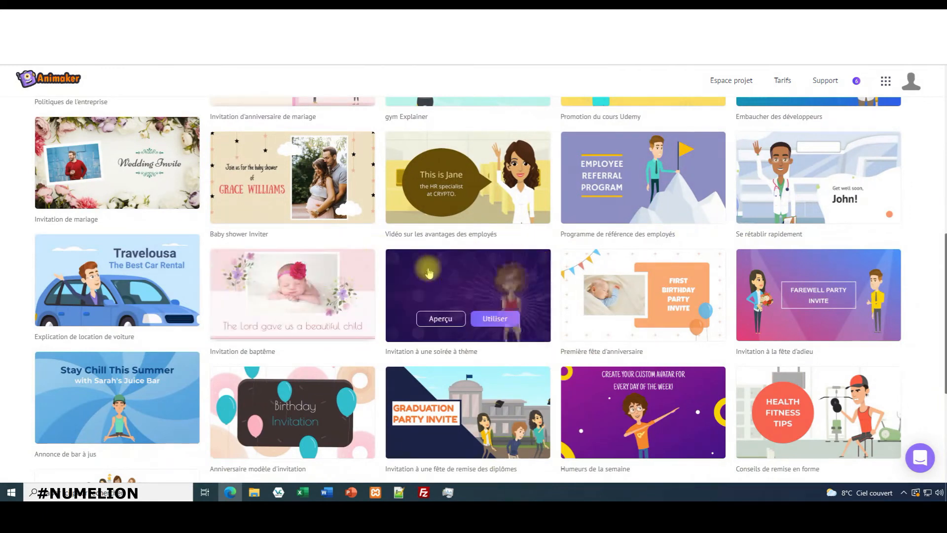
scroll(170, 306, "up", 6)
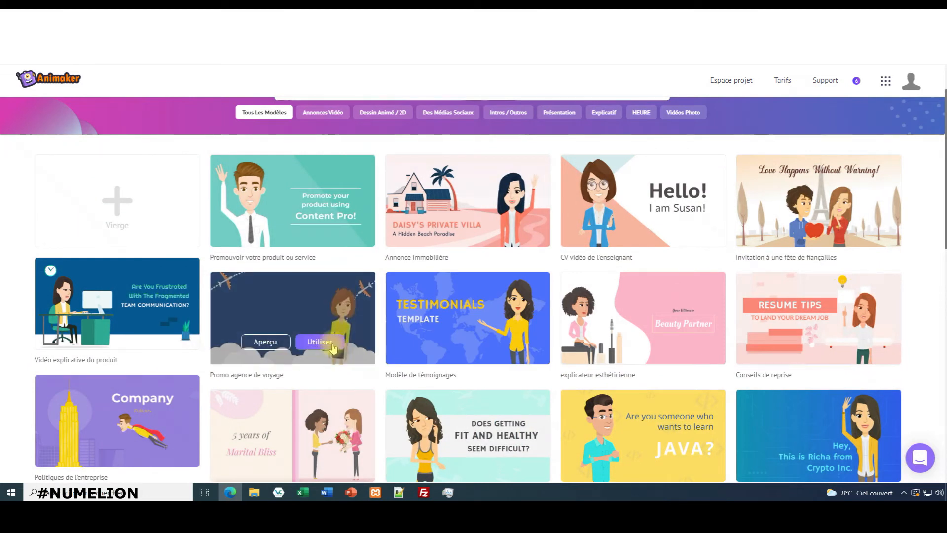
left_click(333, 345)
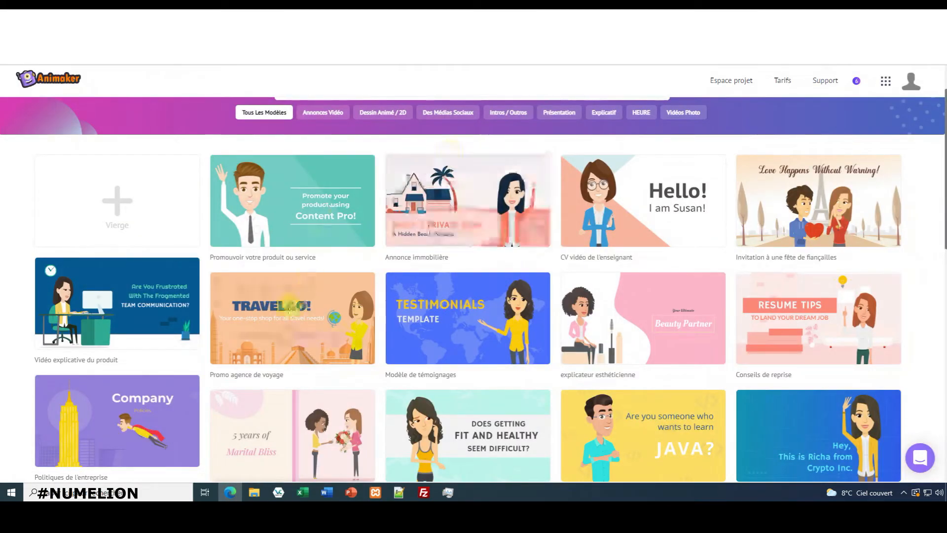
left_click(314, 345)
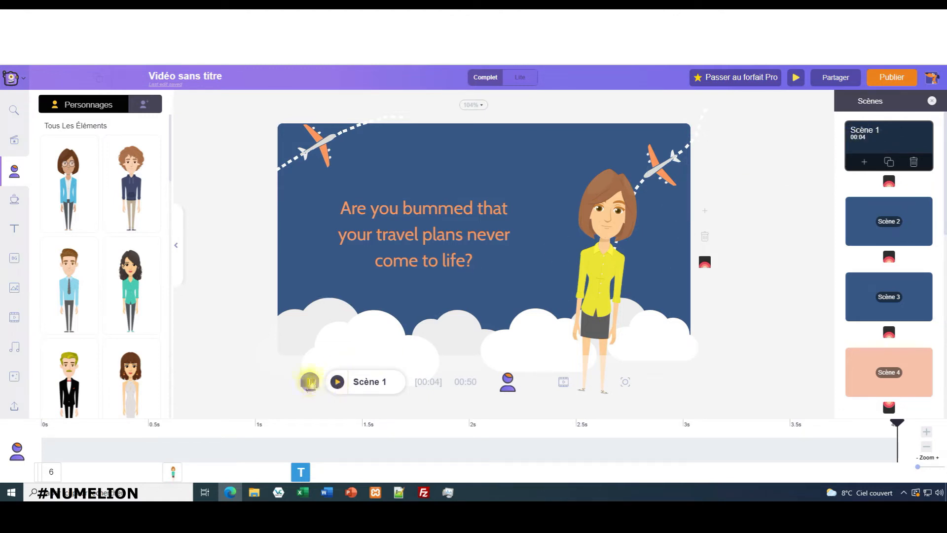
- Preview scene 1 and unlock the woman character in it
left_click(338, 382)
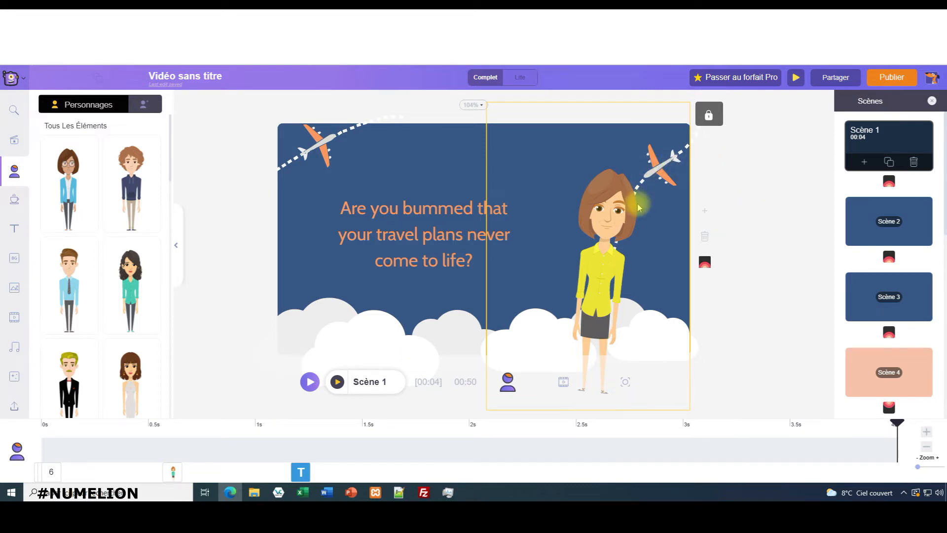
left_click(709, 118)
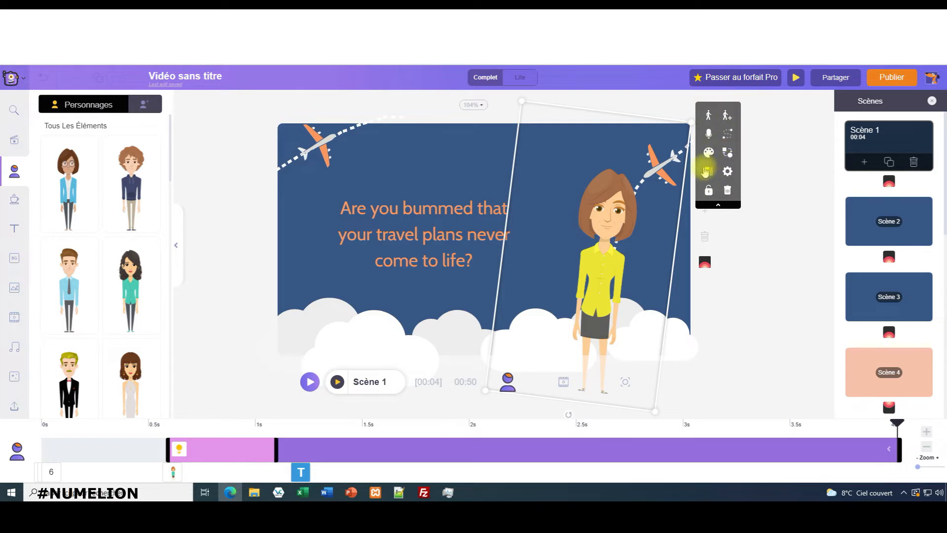
- Search the woman character's actions for "sauter" and apply the jumping action with both arms raised
left_click(728, 116)
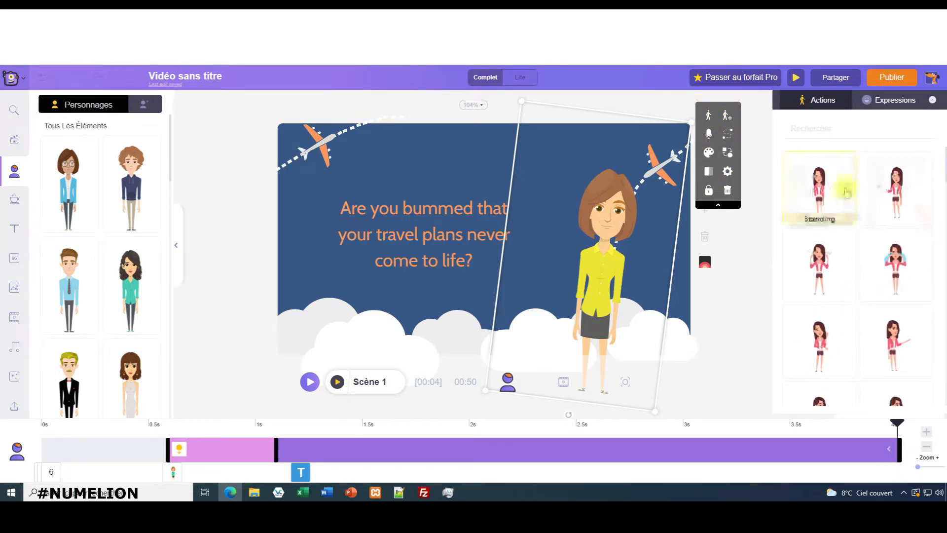
scroll(838, 158, "down", 3)
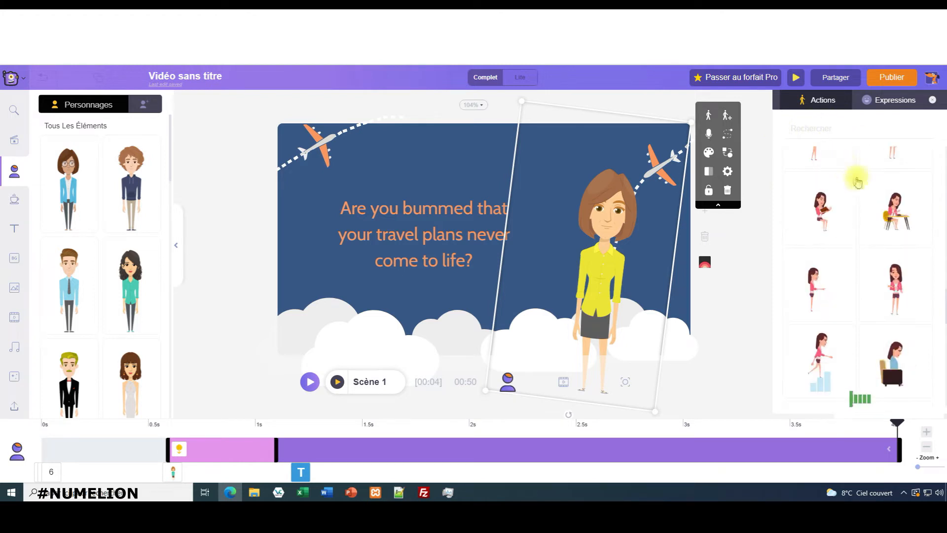
scroll(849, 207, "down", 3)
left_click(810, 128)
type("s")
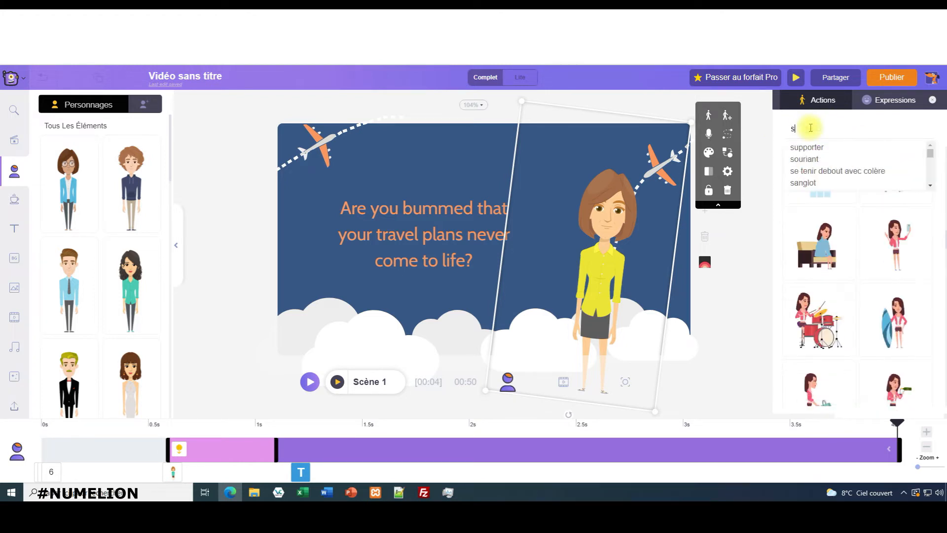
type("aut")
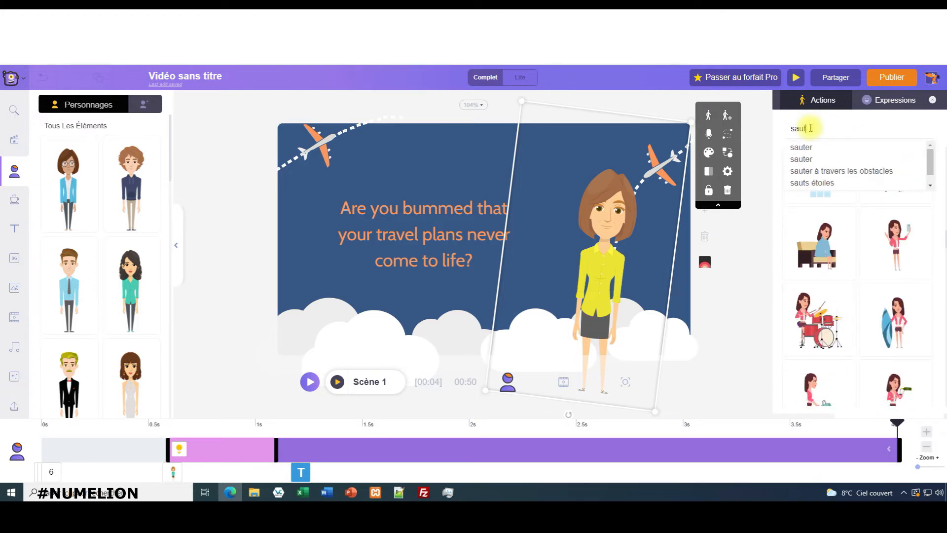
left_click(829, 158)
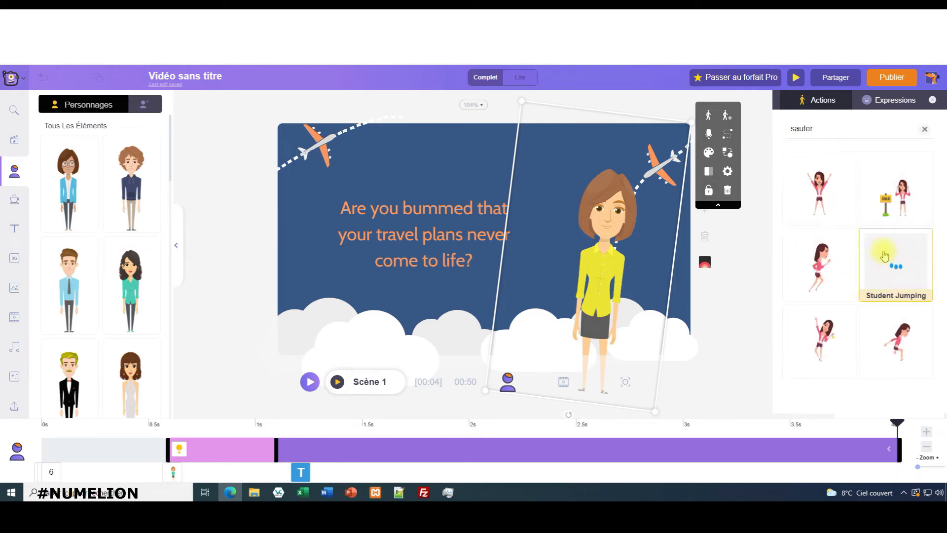
left_click(819, 192)
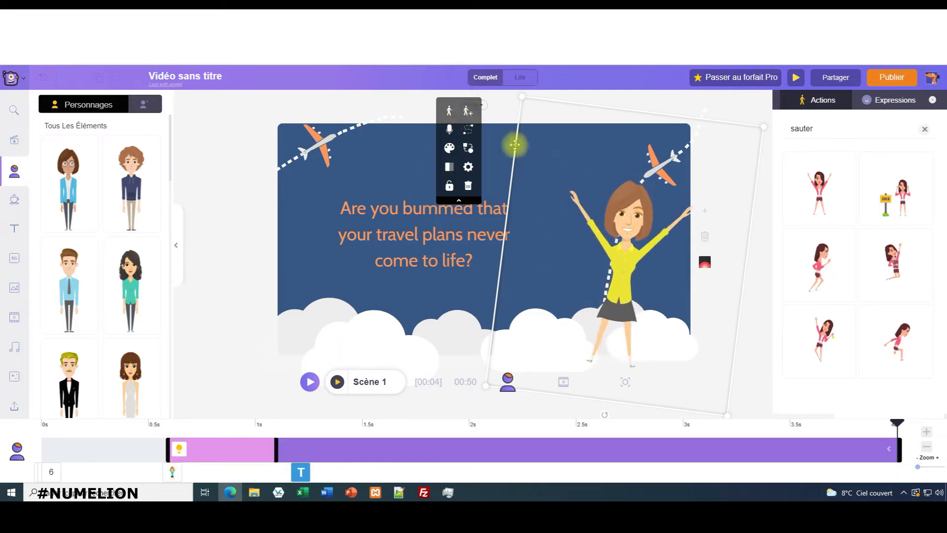
- Start a speech synthesis voice-over for the woman character and set its language to français
left_click(450, 130)
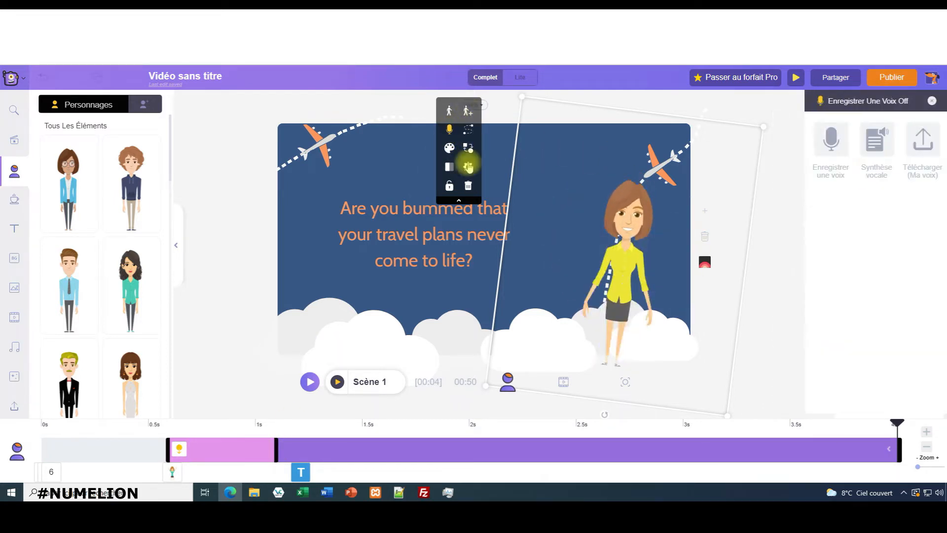
left_click(878, 149)
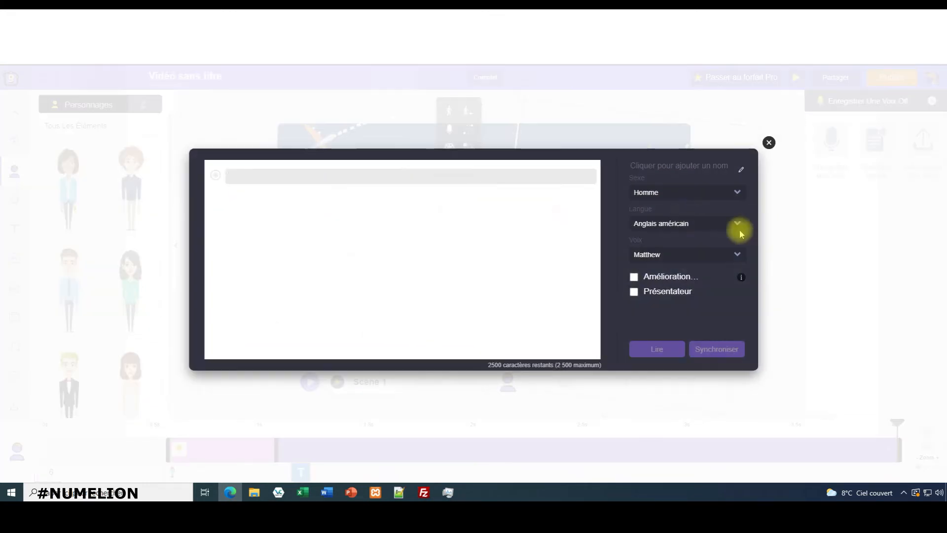
left_click(662, 225)
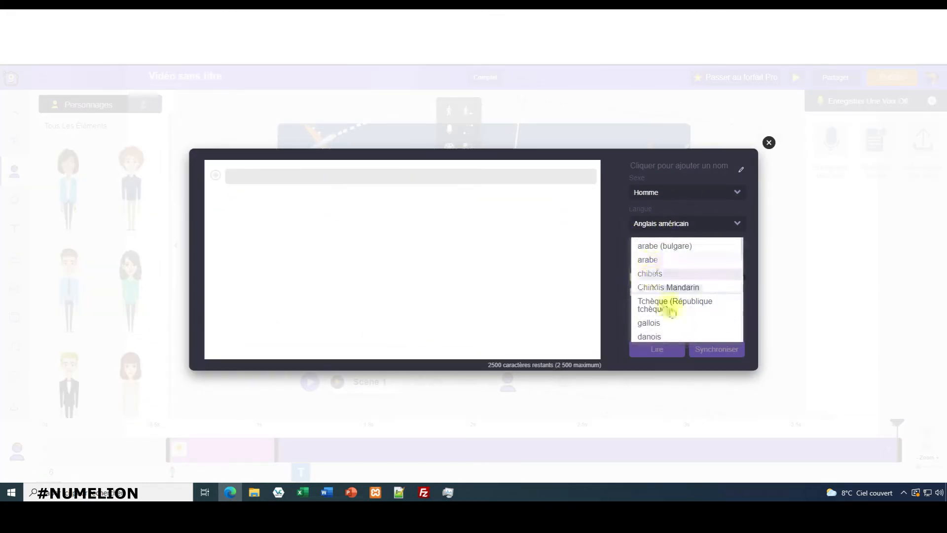
scroll(661, 304, "down", 2)
scroll(673, 303, "down", 5)
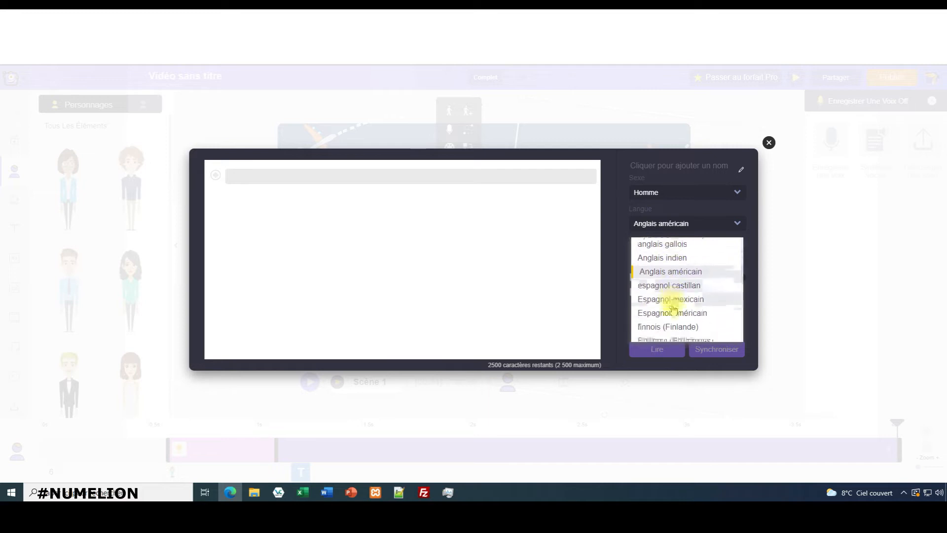
scroll(668, 320, "down", 2)
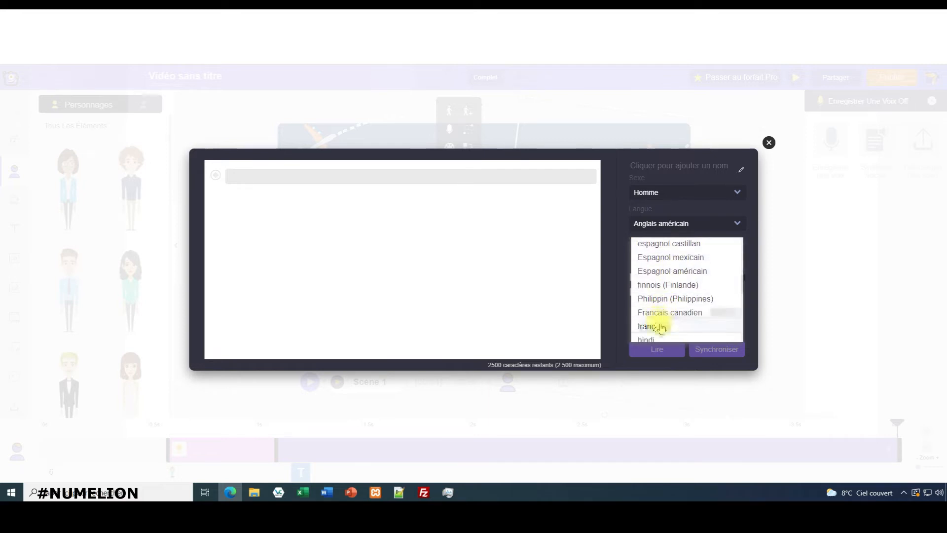
left_click(662, 325)
- Browse the French male voices, set the gender to Female, check the female voices and close the voice-over settings
left_click(658, 255)
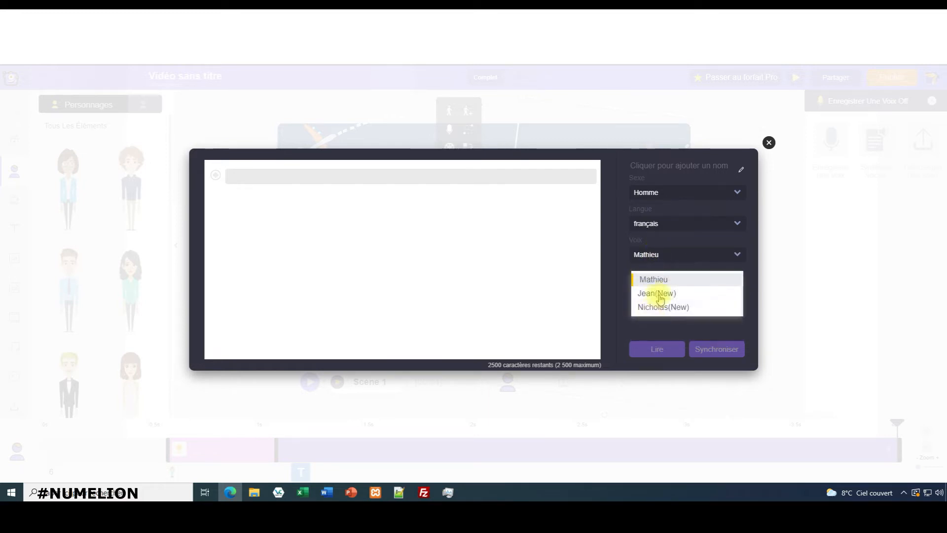
left_click(655, 192)
left_click(644, 228)
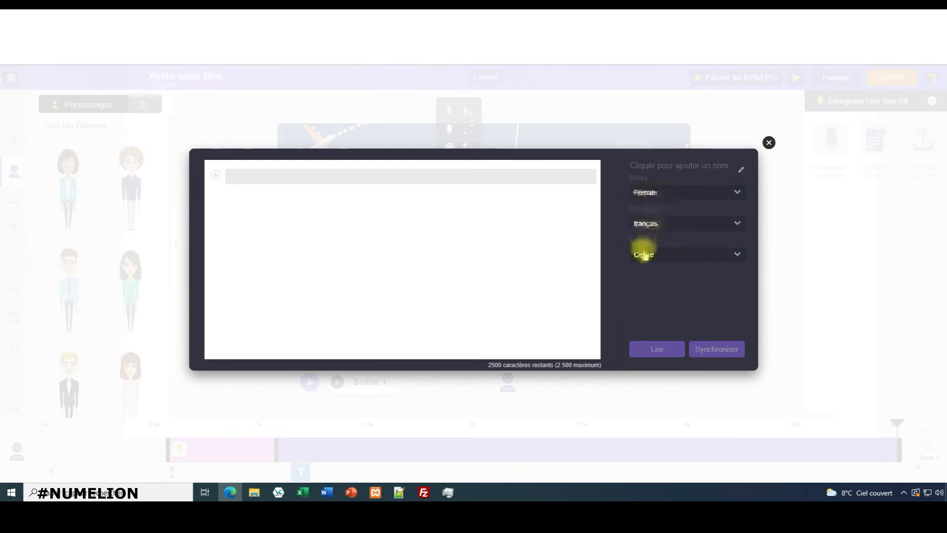
left_click(646, 254)
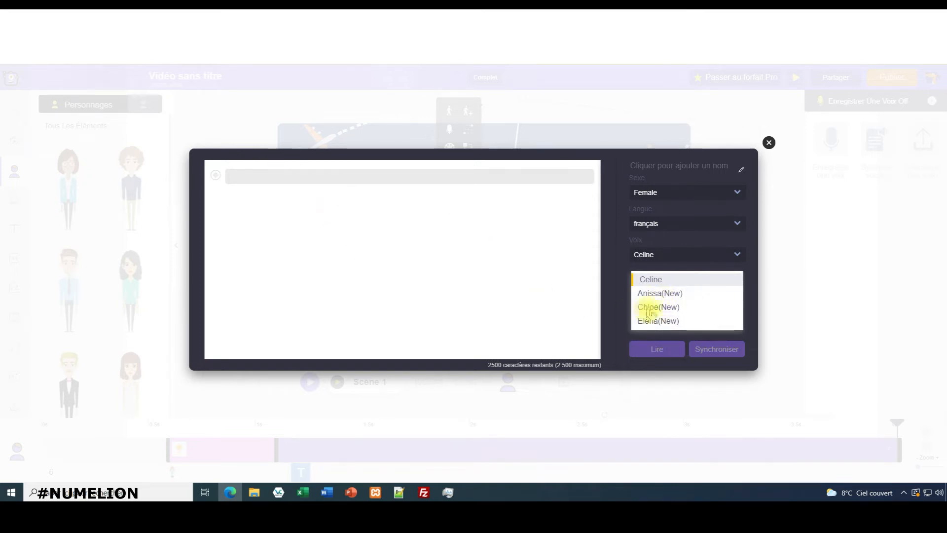
left_click(714, 351)
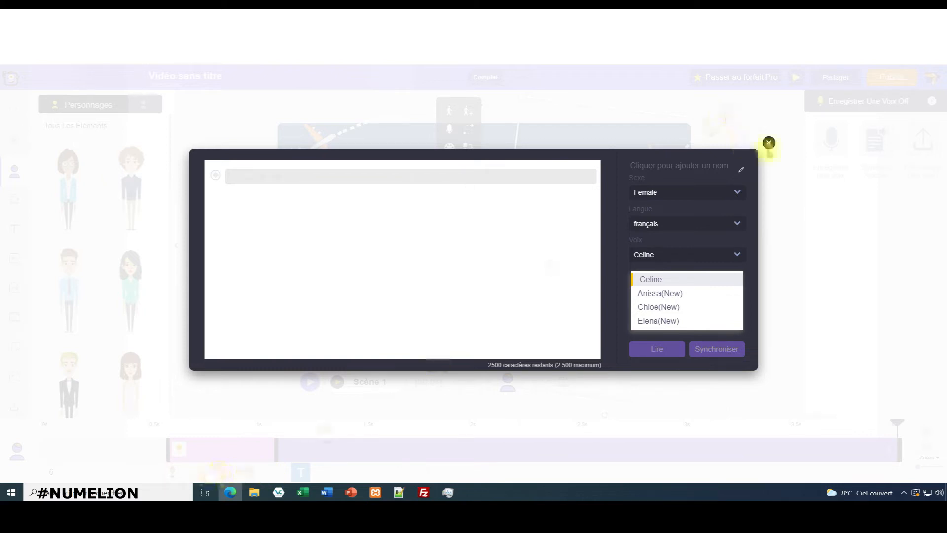
left_click(769, 144)
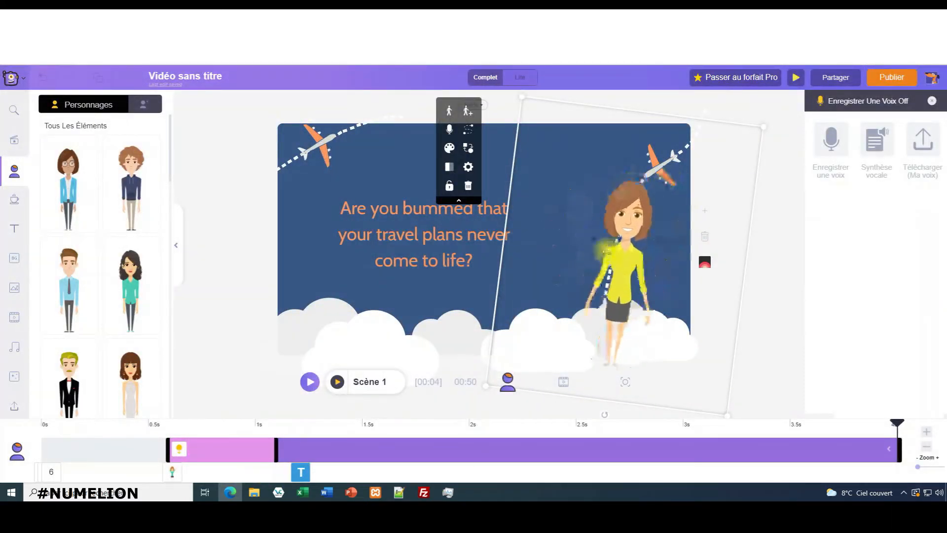
left_click(932, 101)
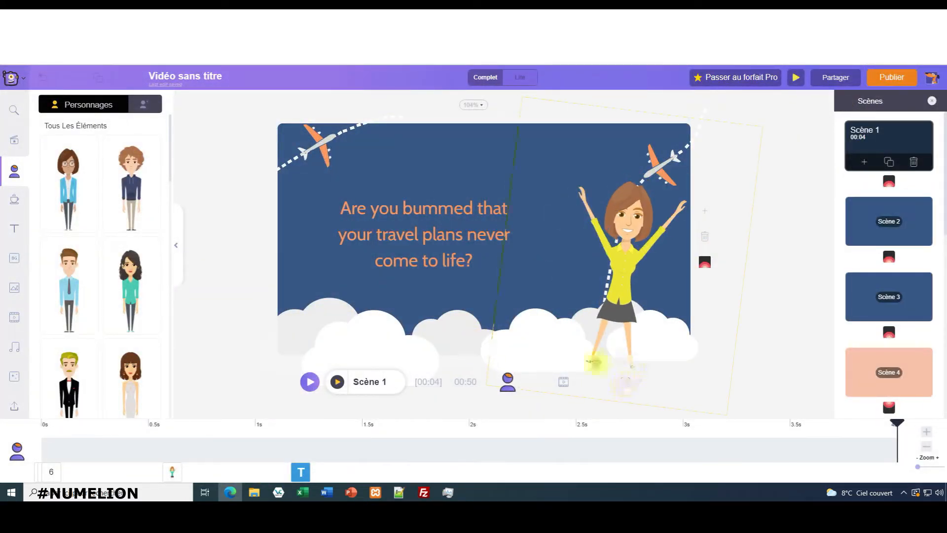
- Change the transition between scenes 1 and 2 to Centre carré
left_click(889, 184)
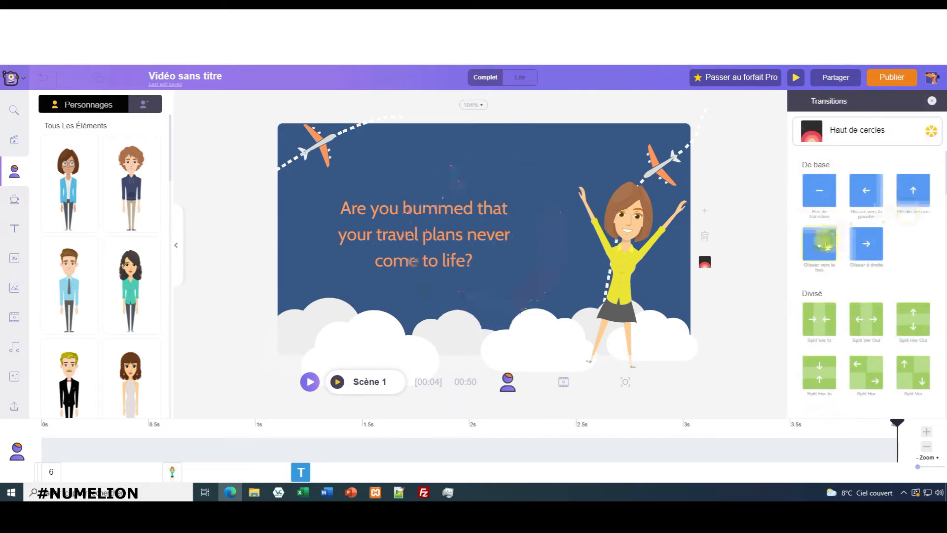
scroll(836, 310, "down", 2)
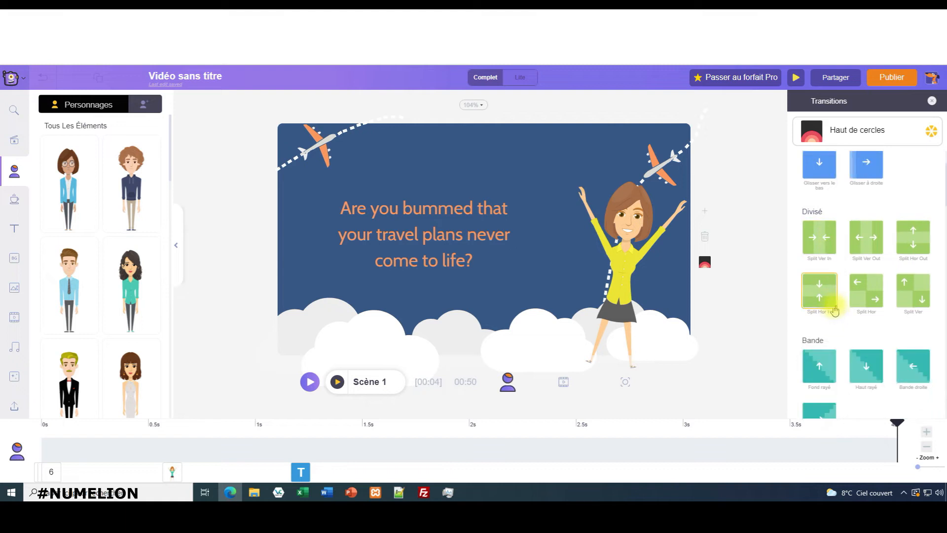
scroll(847, 326, "down", 6)
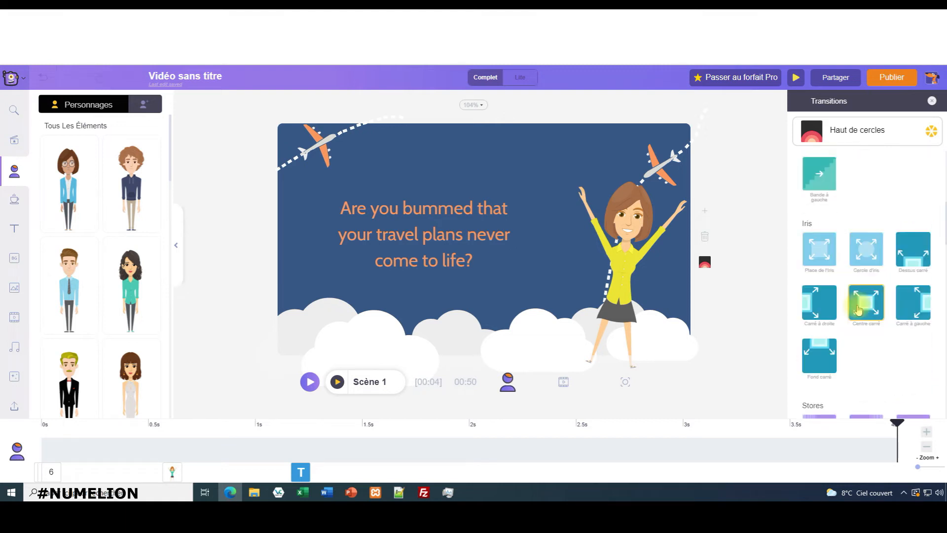
left_click(866, 303)
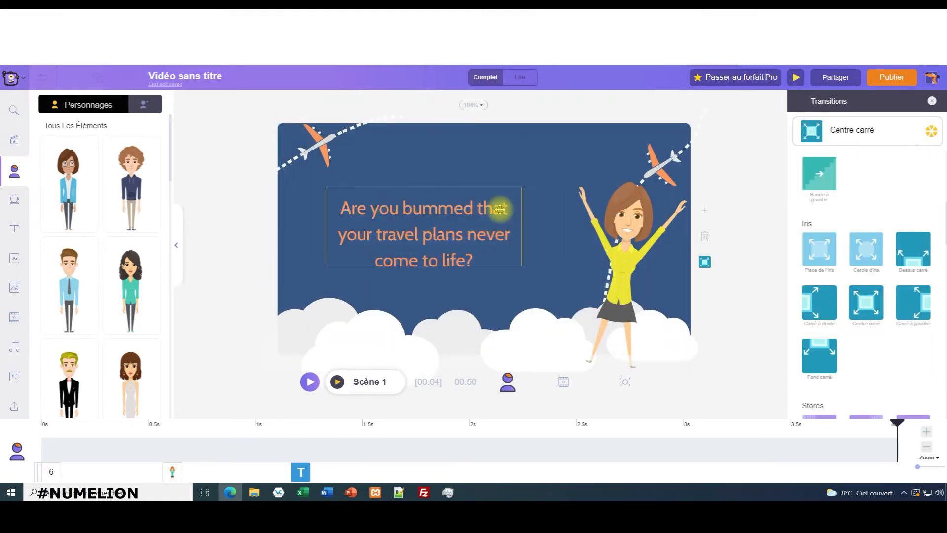
left_click(931, 101)
- Replace the text in scene 2 with "Test"
left_click(883, 217)
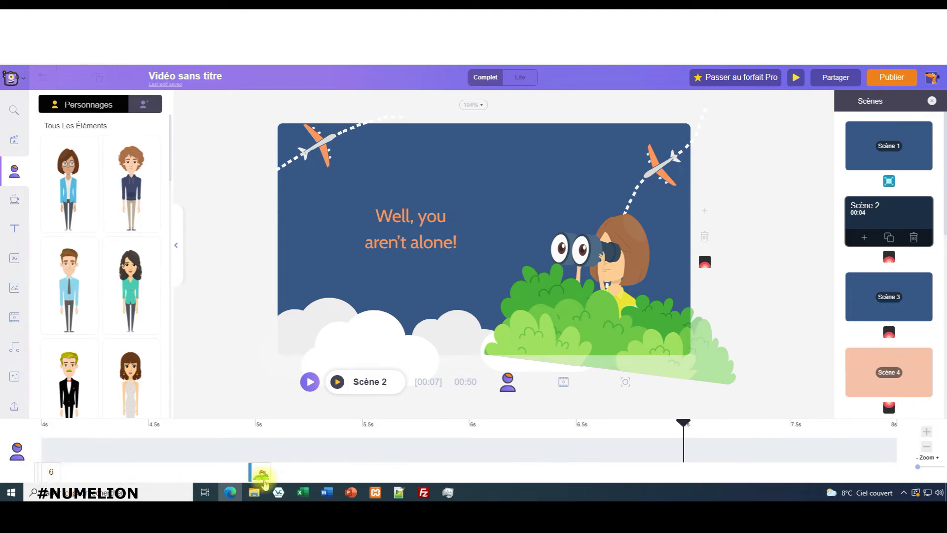
mouse_move(260, 478)
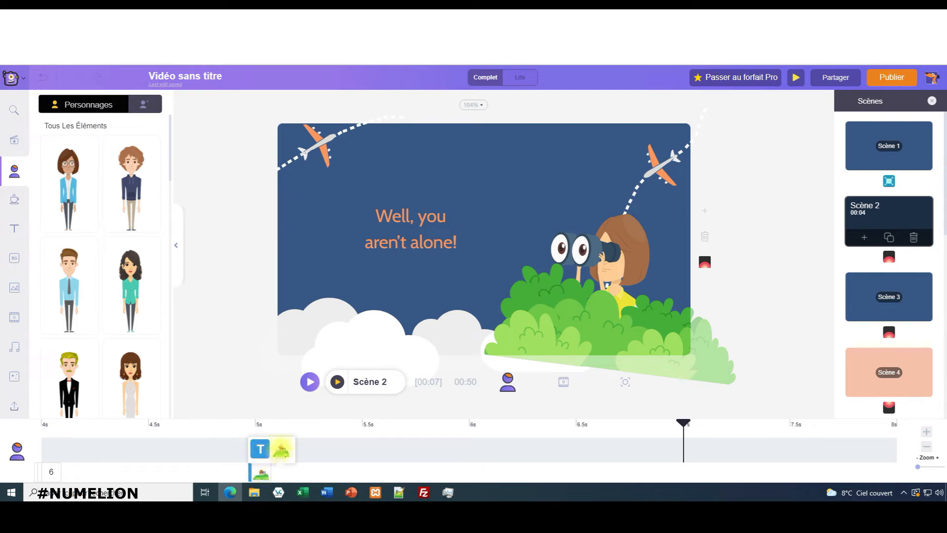
left_click(283, 452)
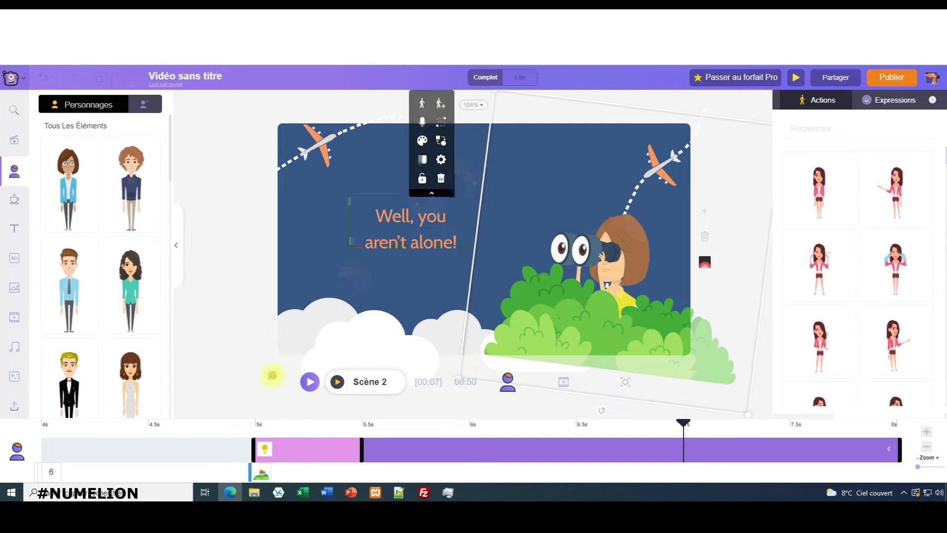
mouse_move(252, 474)
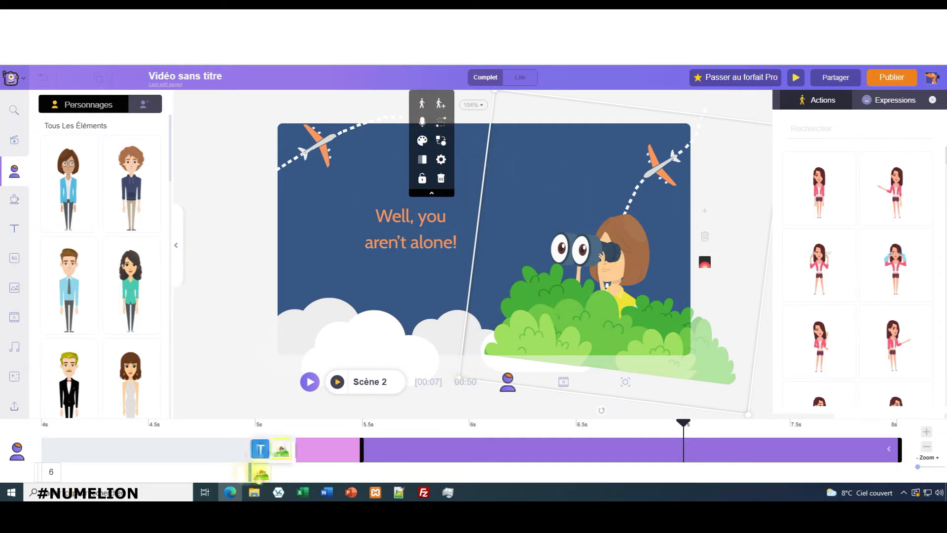
left_click(260, 454)
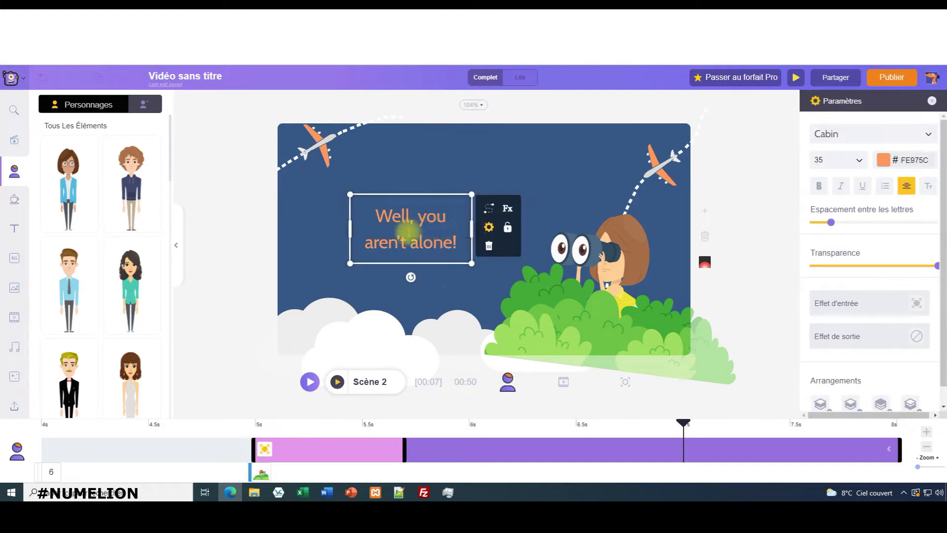
double_click(409, 240)
type("Test")
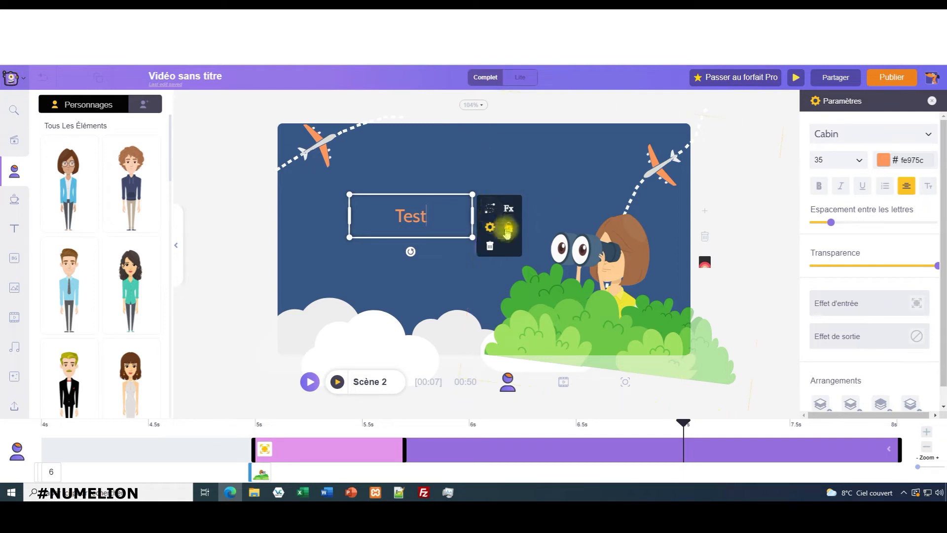
left_click(776, 122)
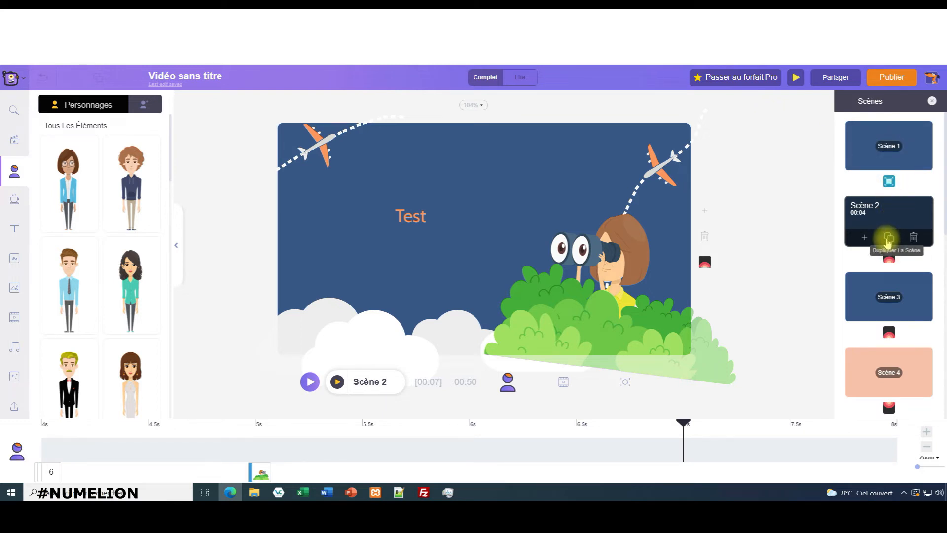
- Shrink scene 1's camera frame to about half its size around the middle of the scene and preview the scene
left_click(890, 146)
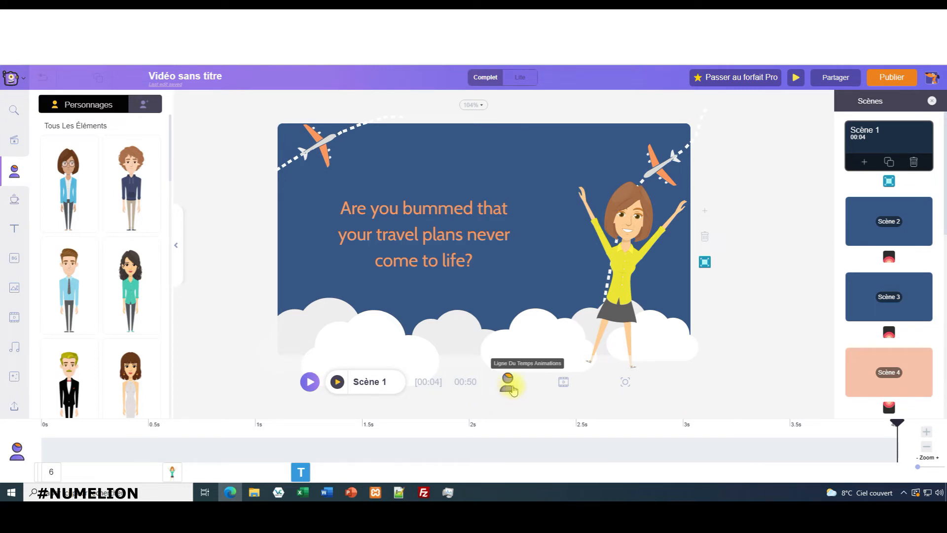
left_click(563, 383)
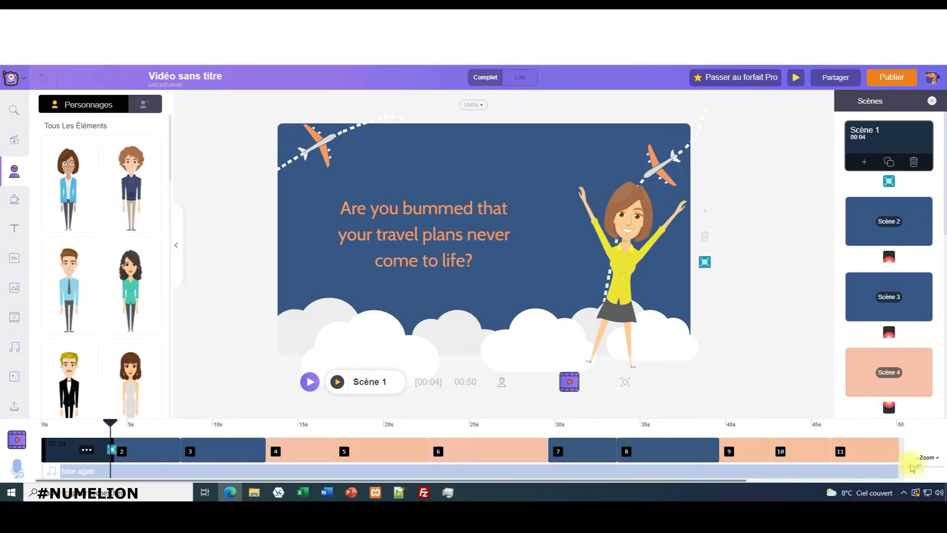
left_click(626, 383)
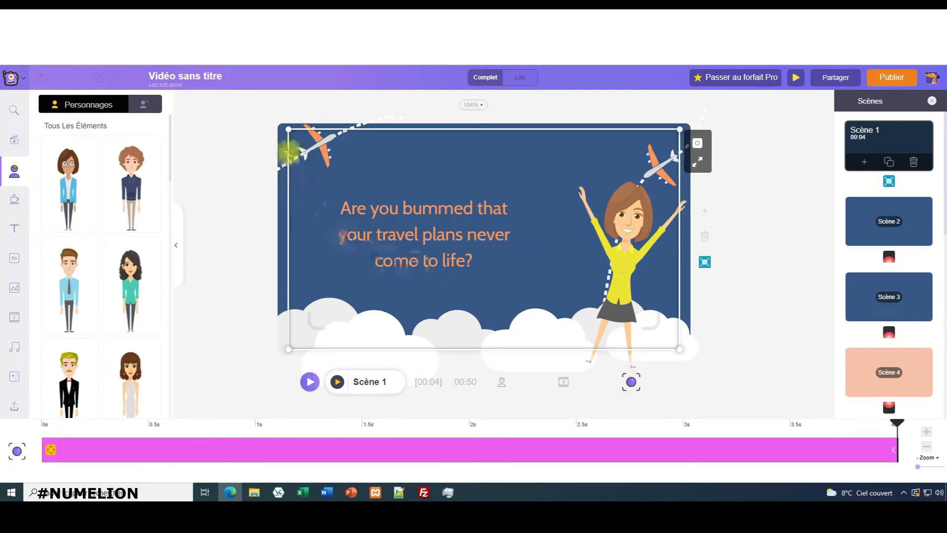
left_click_drag(289, 129, 389, 185)
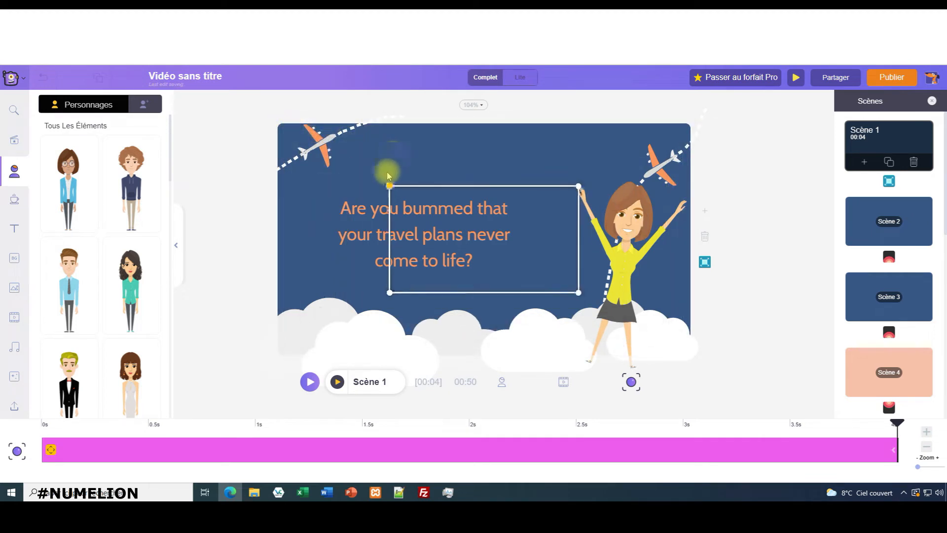
left_click(337, 383)
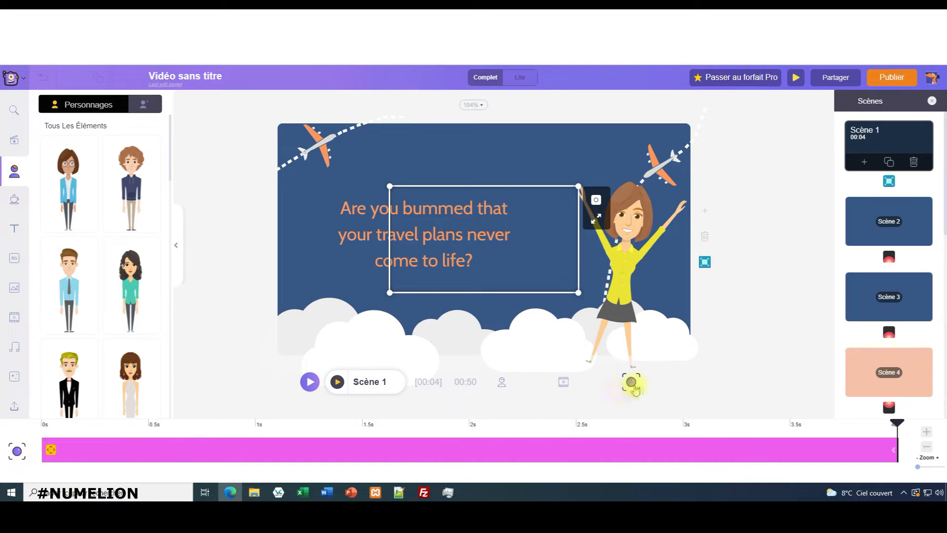
- Display the timeline of the whole video and switch the editor to Lite mode
left_click(563, 384)
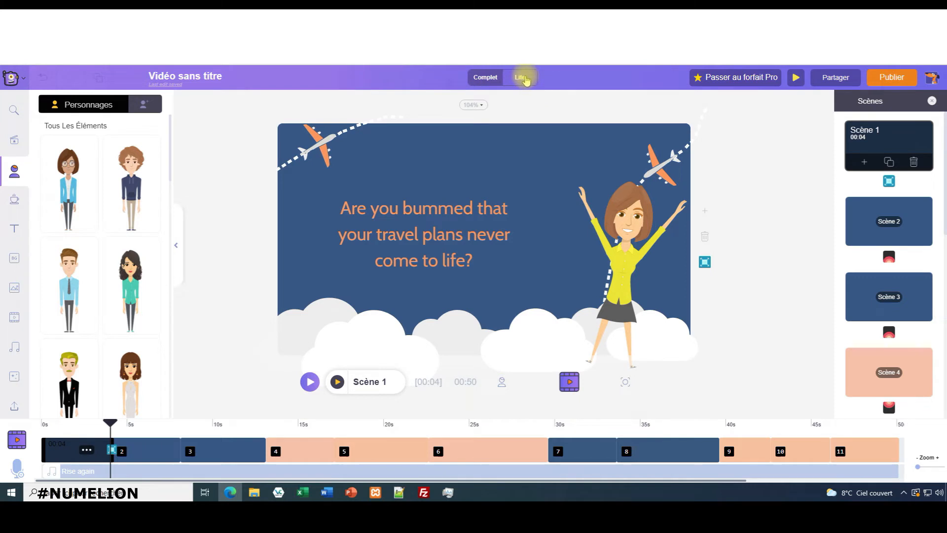
left_click(526, 80)
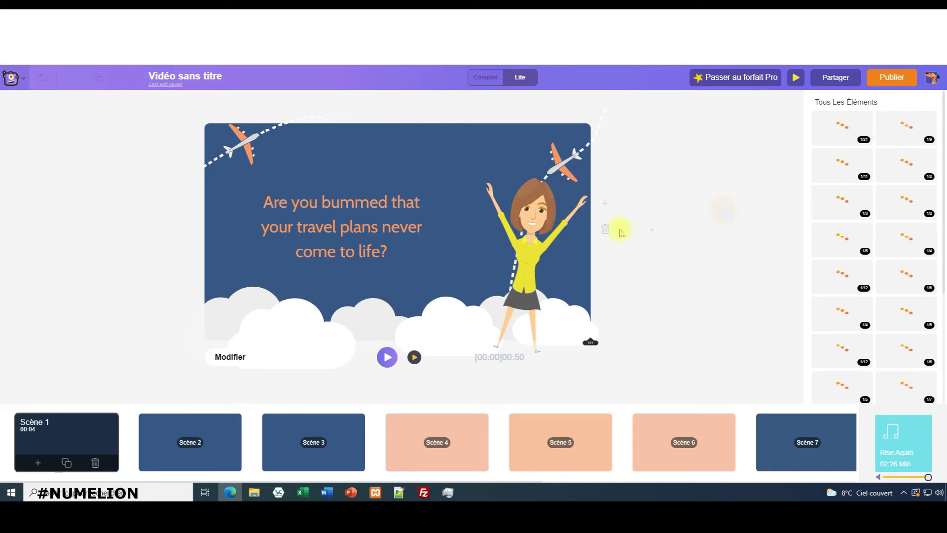
- Select scene 2 and switch the editor back to Complet mode
left_click(193, 434)
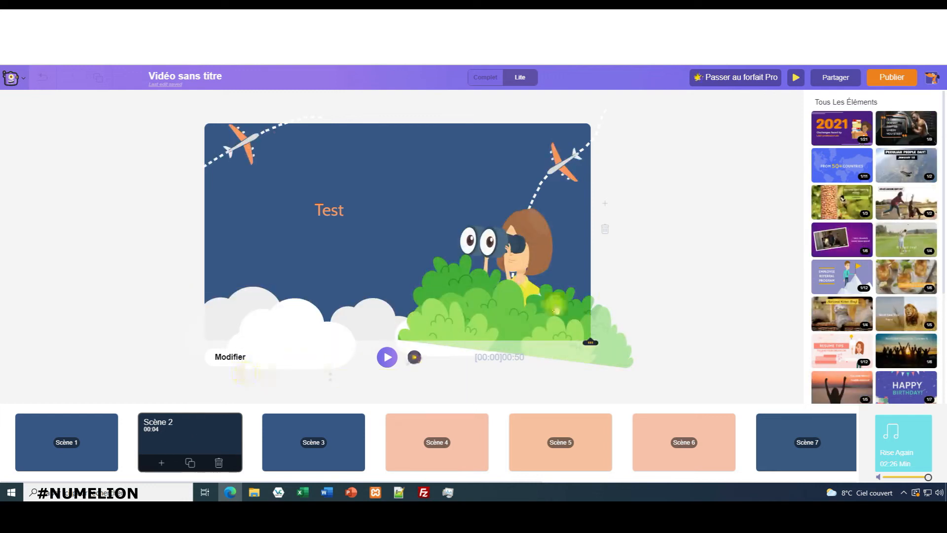
left_click(487, 78)
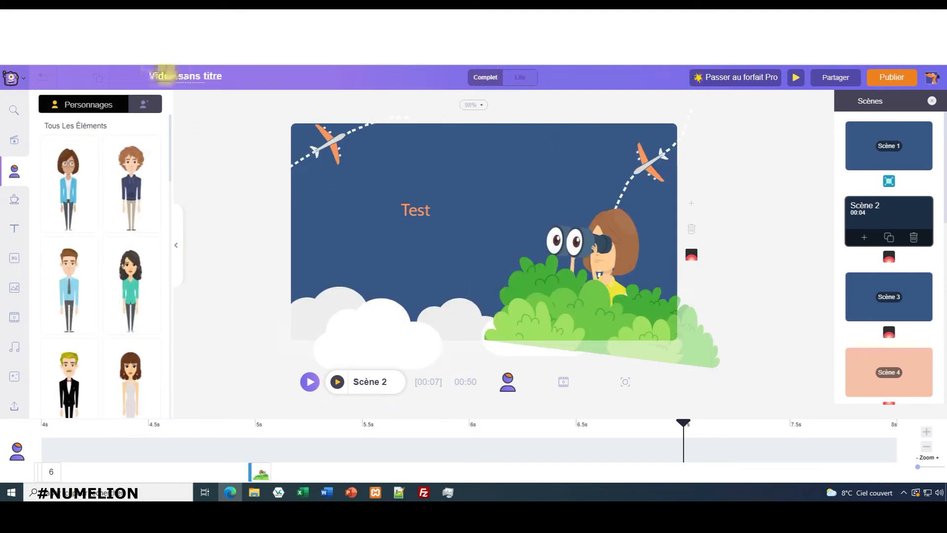
left_click(170, 75)
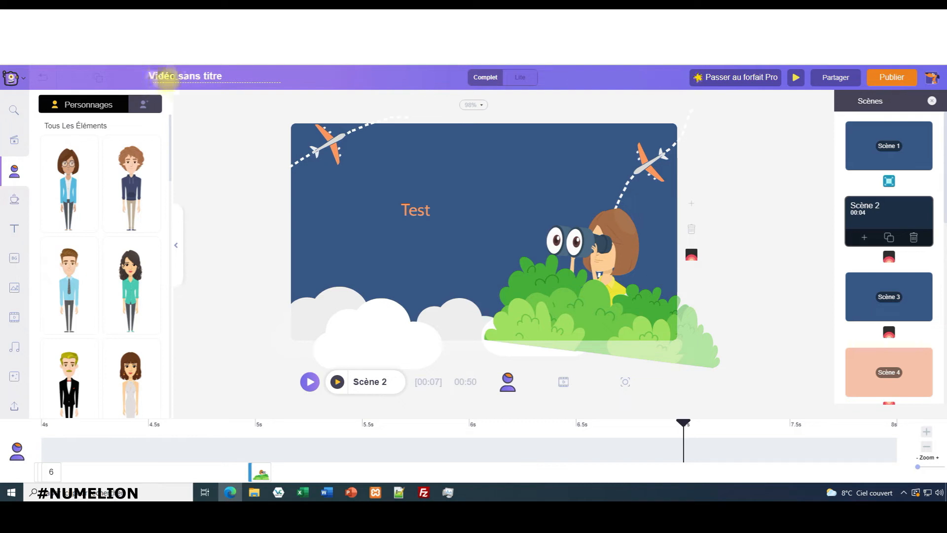
- Look at the asset search and browse the library of ready-made video templates
left_click(12, 113)
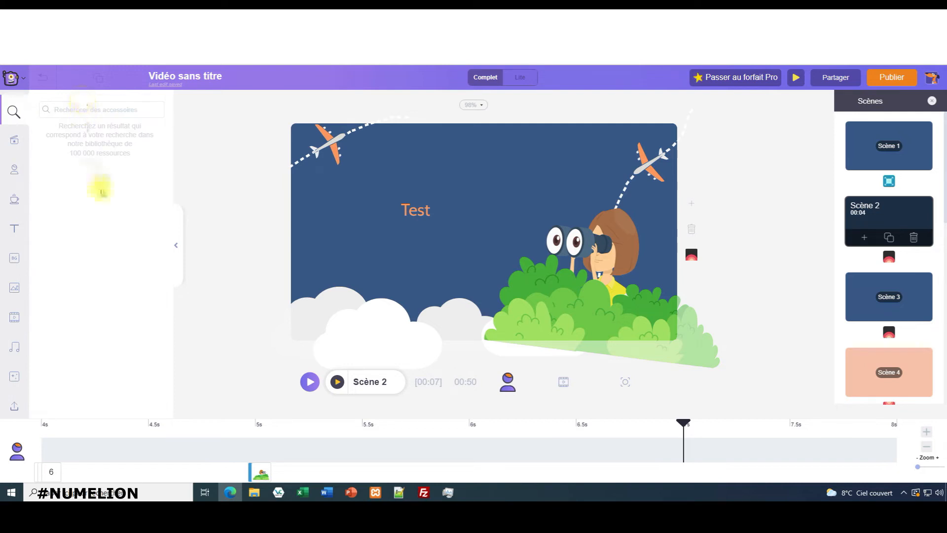
left_click(13, 143)
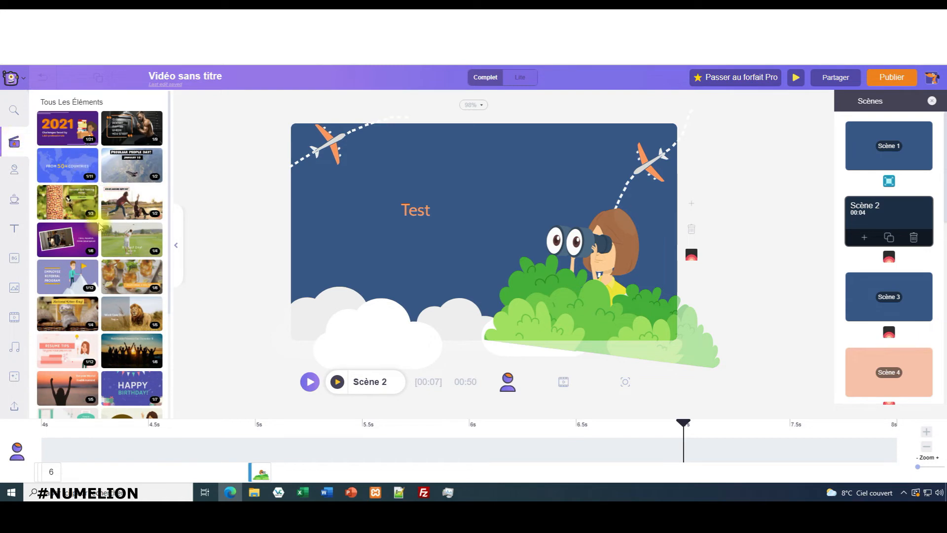
scroll(99, 228, "down", 5)
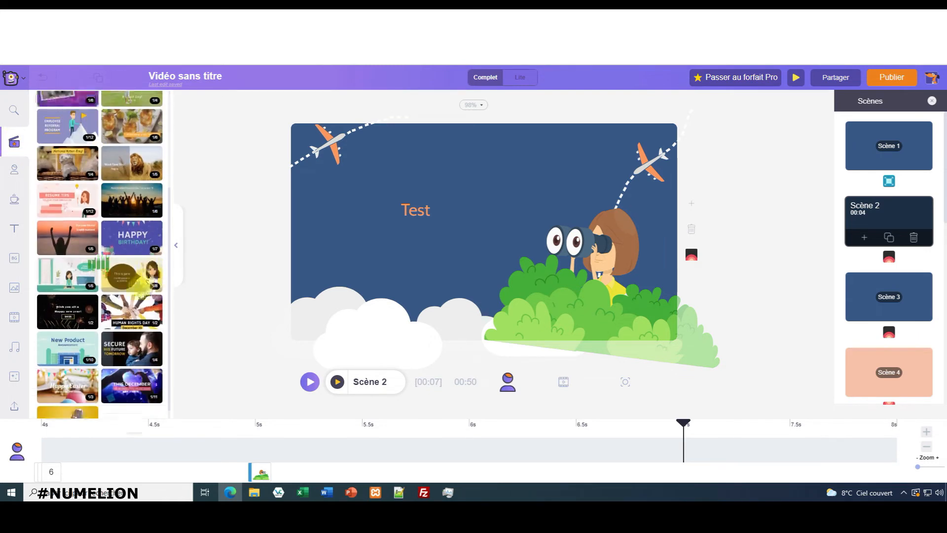
scroll(127, 296, "down", 3)
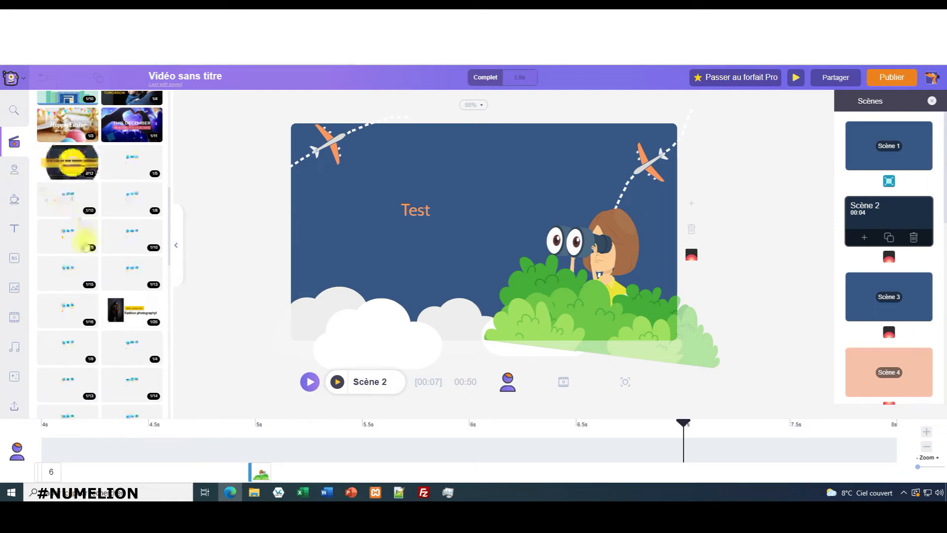
scroll(102, 213, "up", 5)
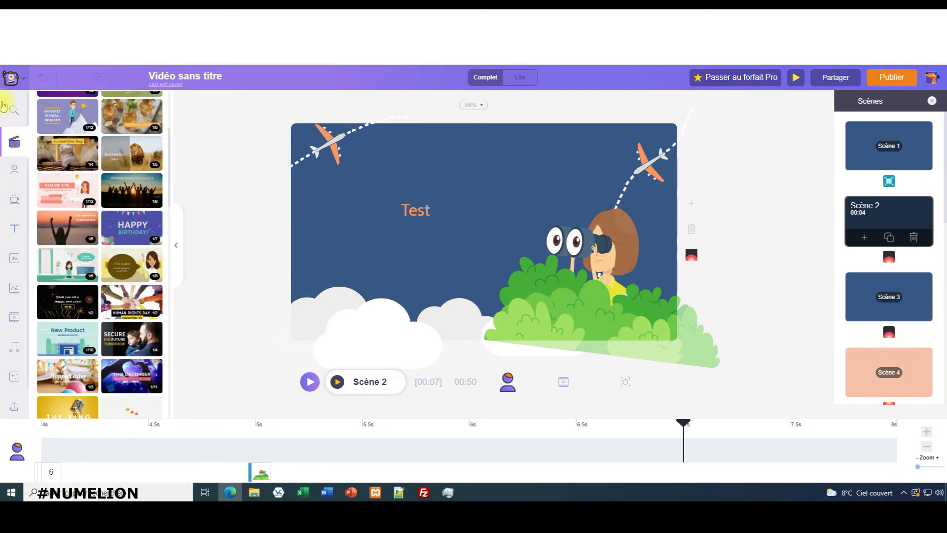
scroll(109, 226, "up", 3)
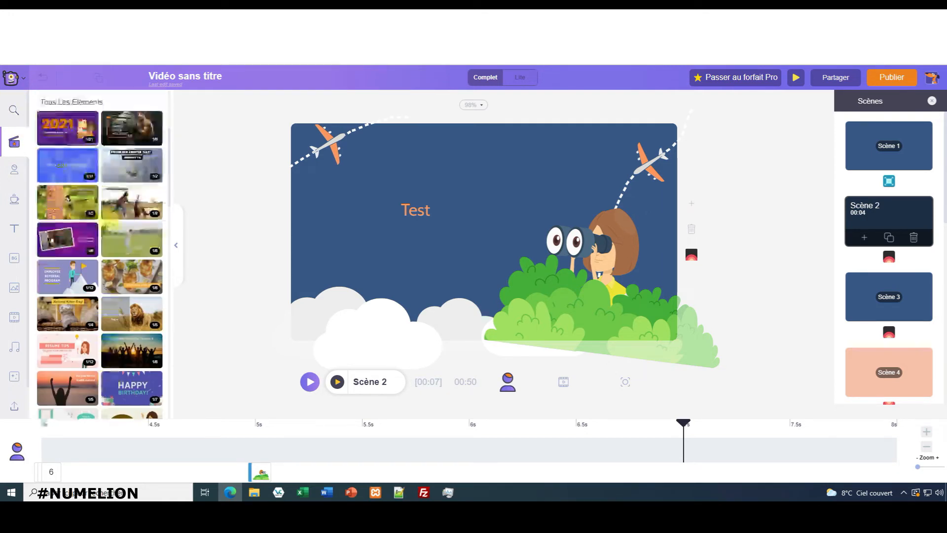
- Browse the library of ready-made characters, including people, superheroes and animals
left_click(14, 173)
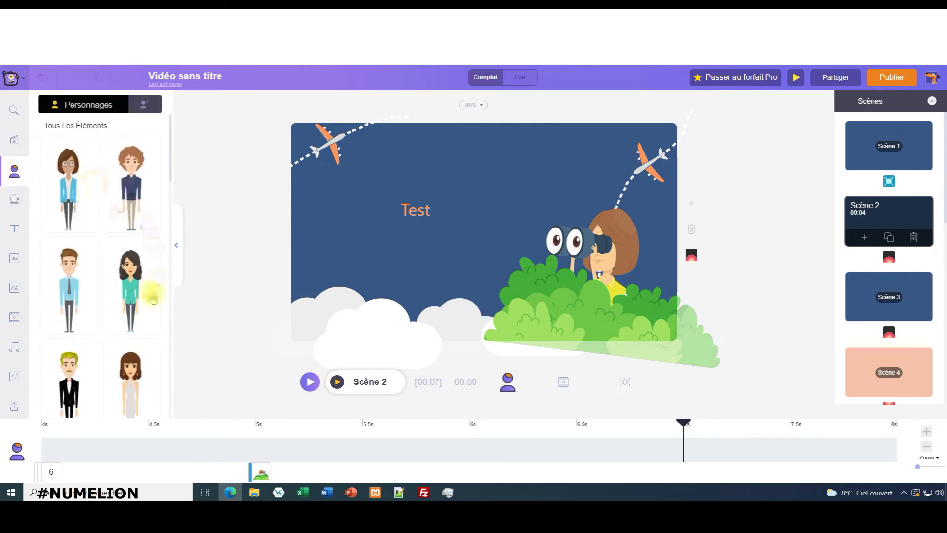
scroll(129, 276, "down", 5)
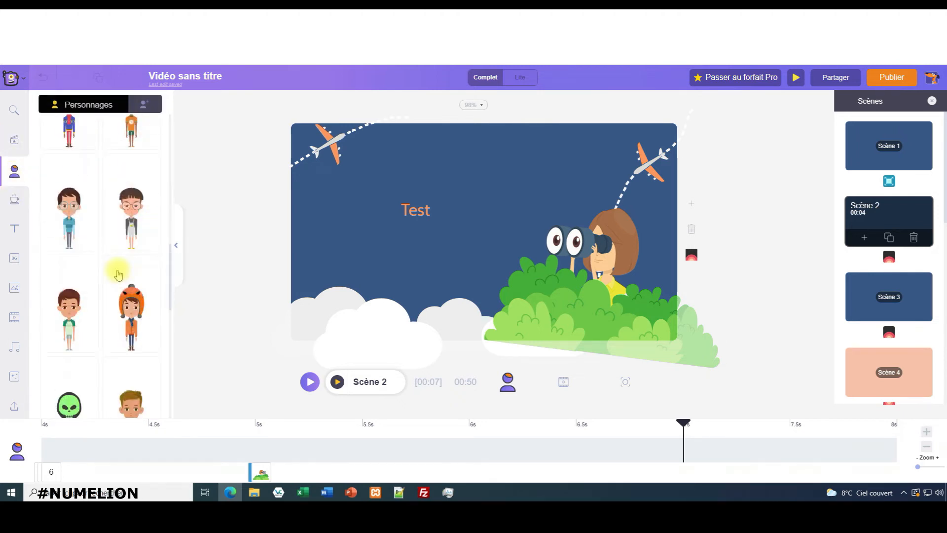
scroll(117, 271, "down", 3)
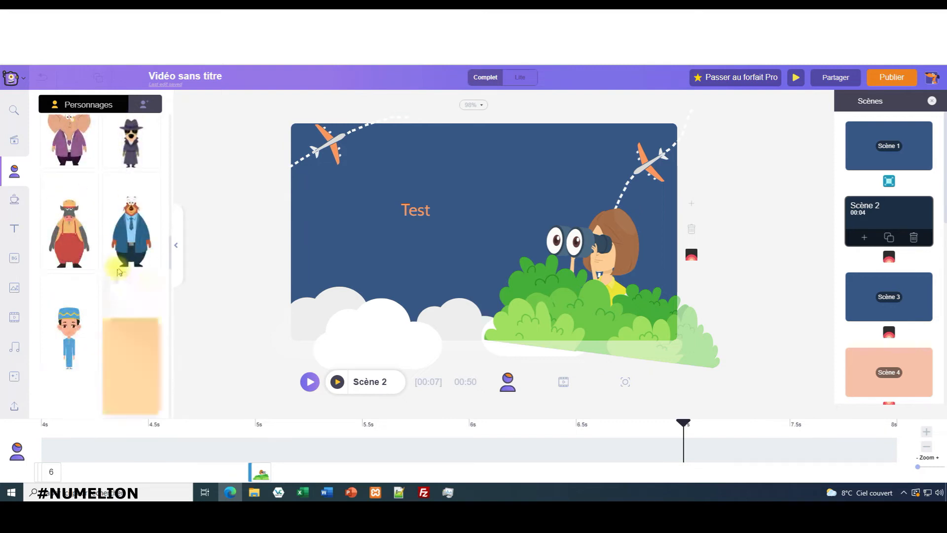
scroll(116, 264, "up", 4)
scroll(113, 211, "up", 2)
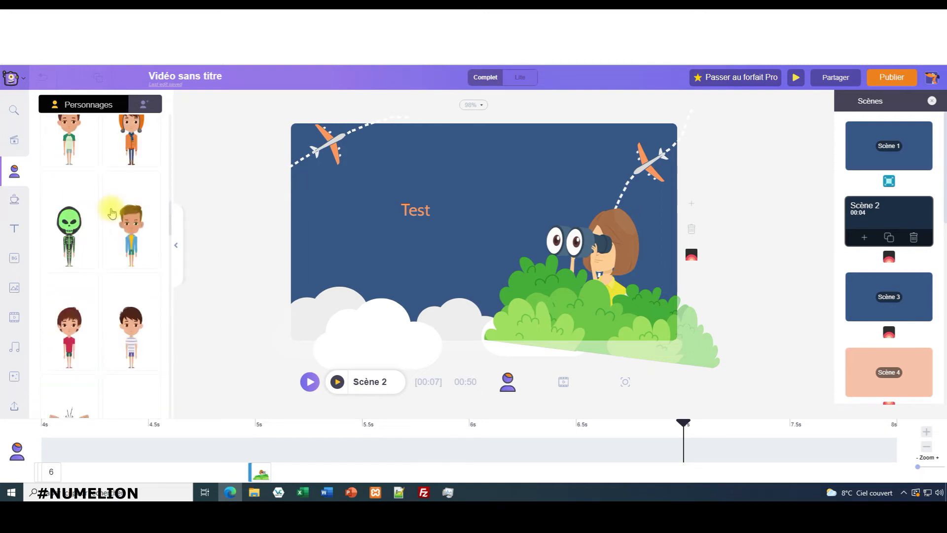
scroll(143, 220, "up", 2)
scroll(129, 257, "down", 5)
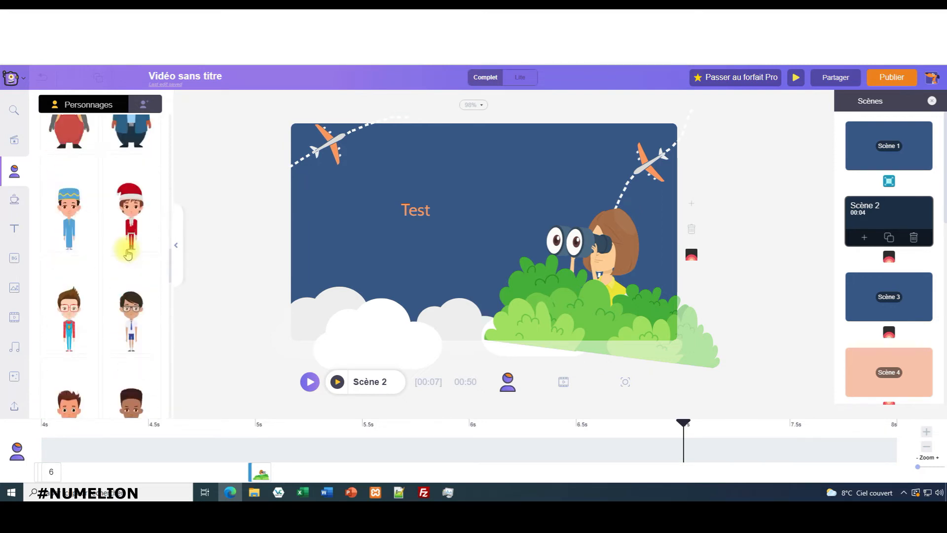
scroll(128, 254, "down", 5)
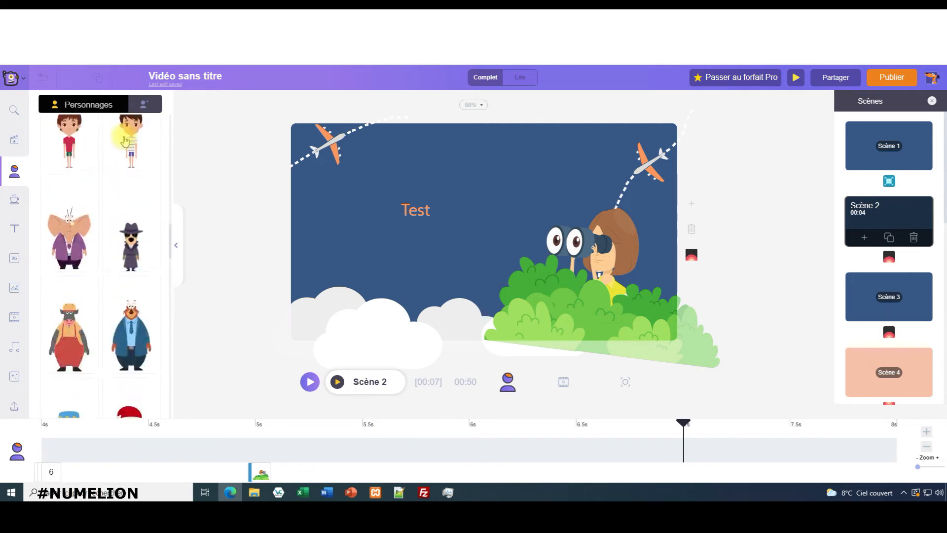
- Check the collection of custom characters and return to the ready-made ones
left_click(144, 105)
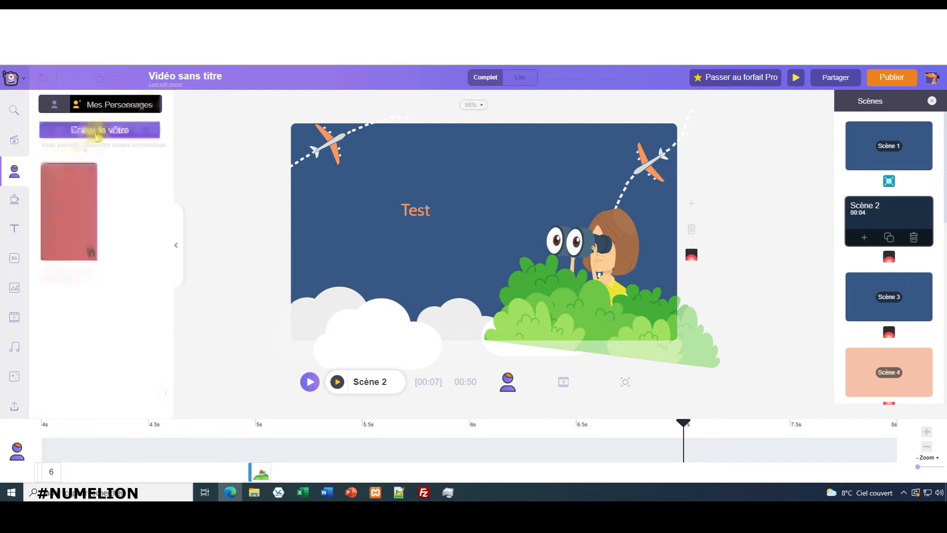
left_click(100, 130)
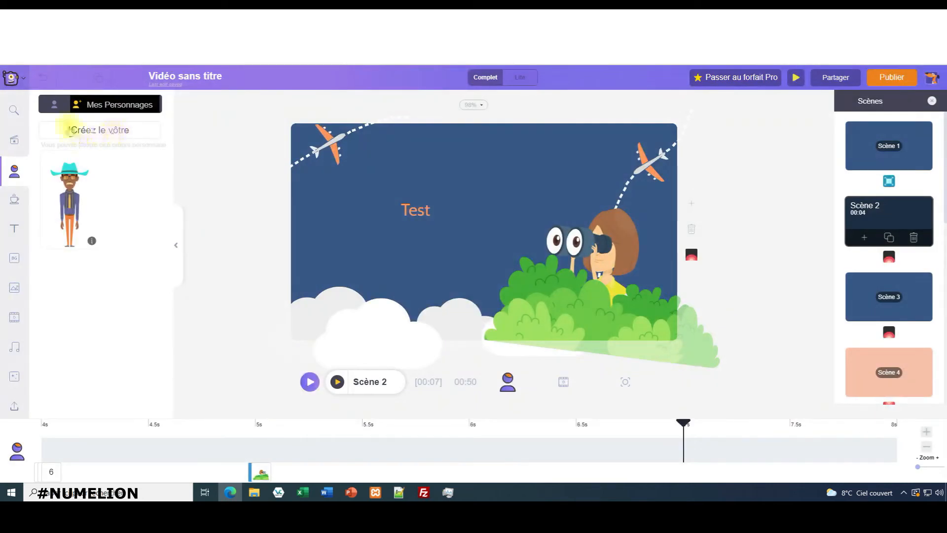
left_click(56, 106)
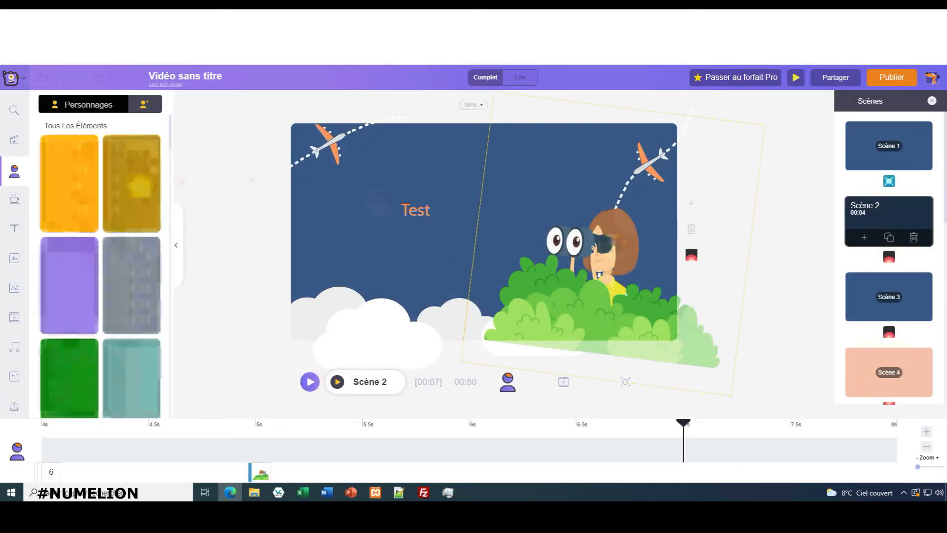
- Select the woman with binoculars in scene 2 and examine which of her colors can be customized
left_click(130, 209)
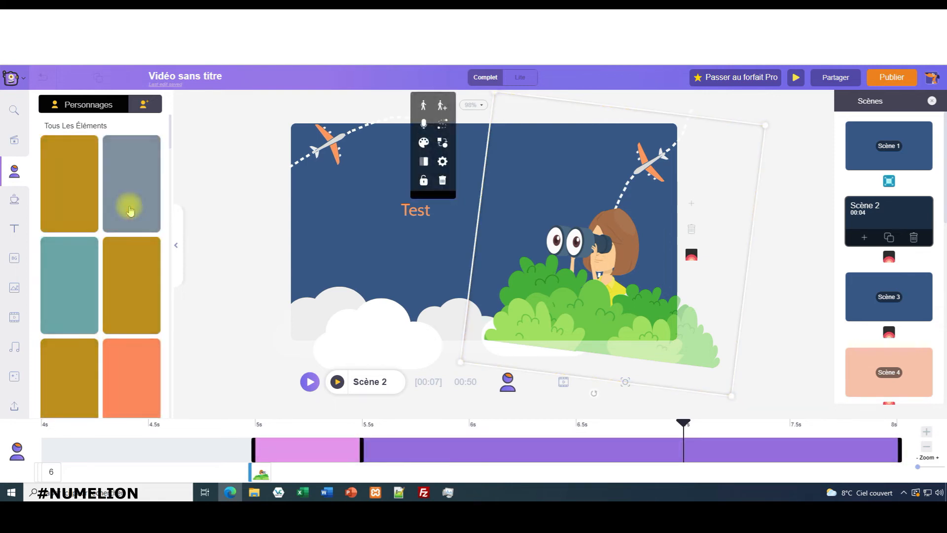
left_click(443, 144)
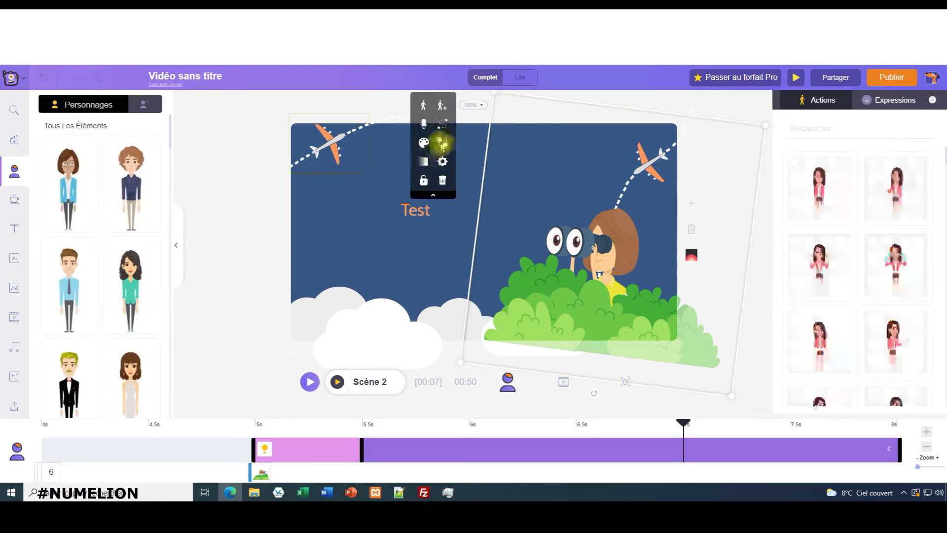
left_click(423, 143)
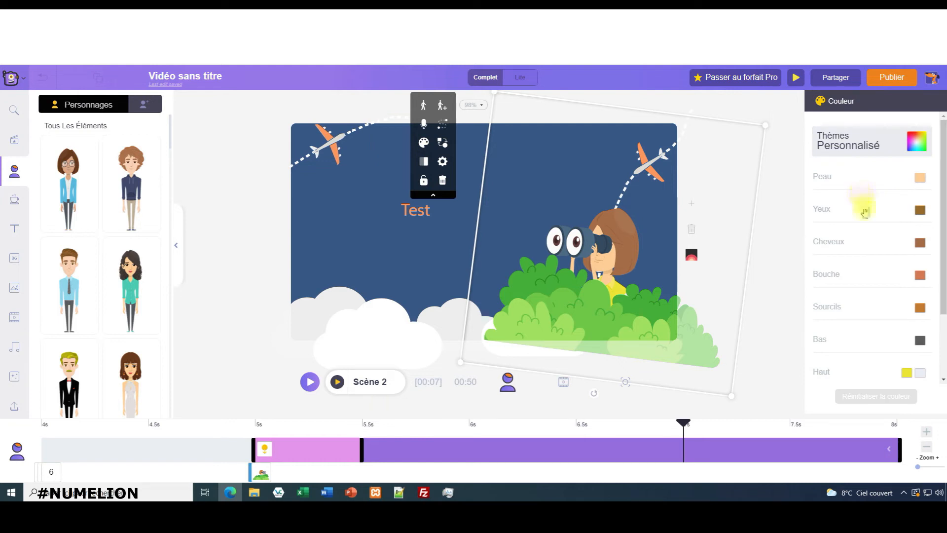
scroll(863, 246, "down", 3)
scroll(878, 325, "up", 3)
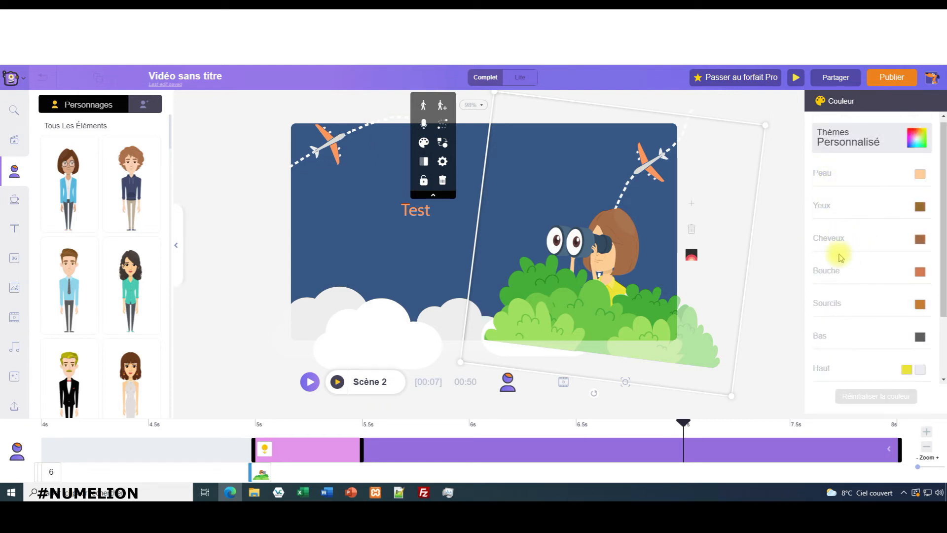
scroll(824, 259, "down", 1)
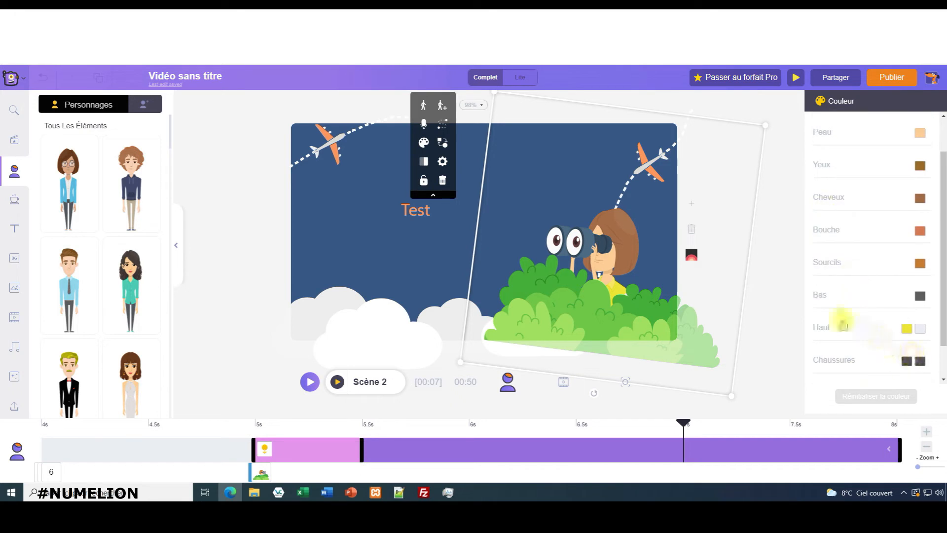
scroll(863, 286, "down", 1)
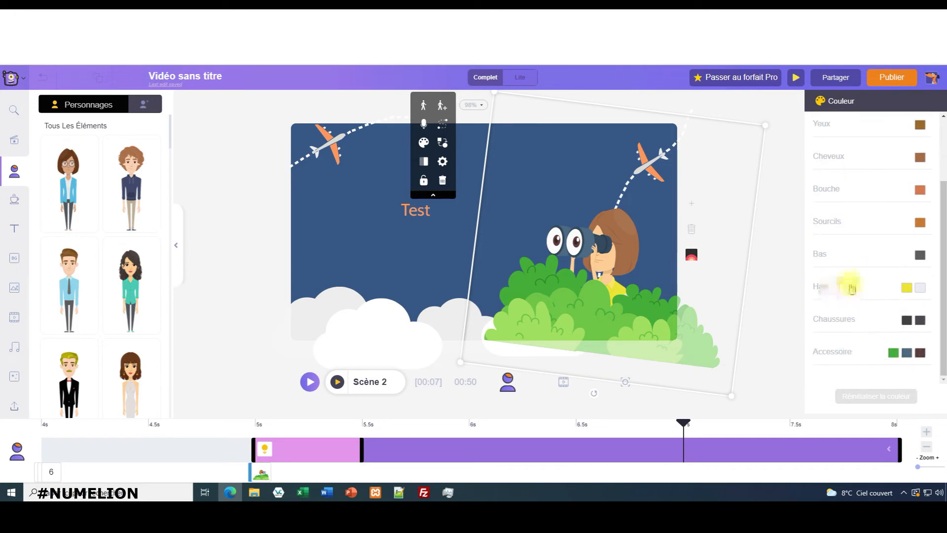
scroll(880, 163, "up", 2)
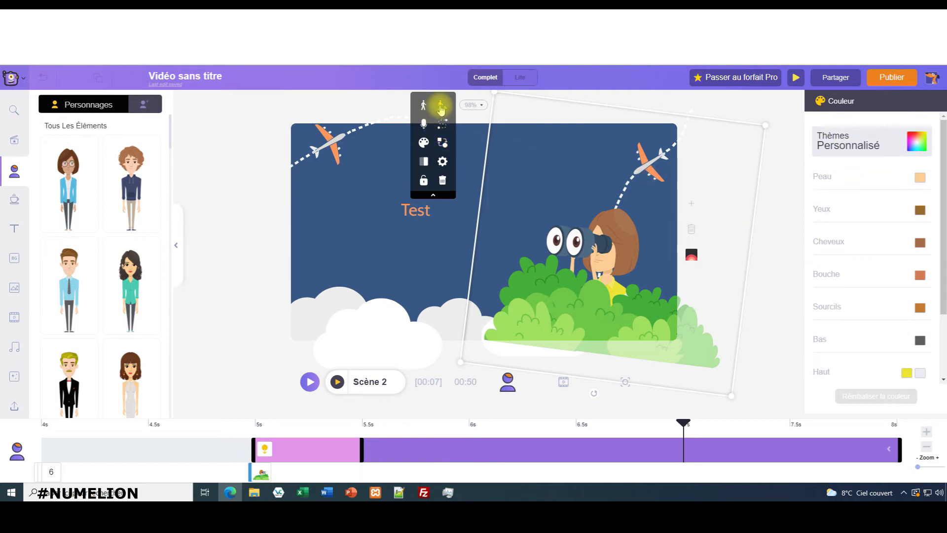
- View the actions and facial expressions available for the woman with binoculars
left_click(425, 105)
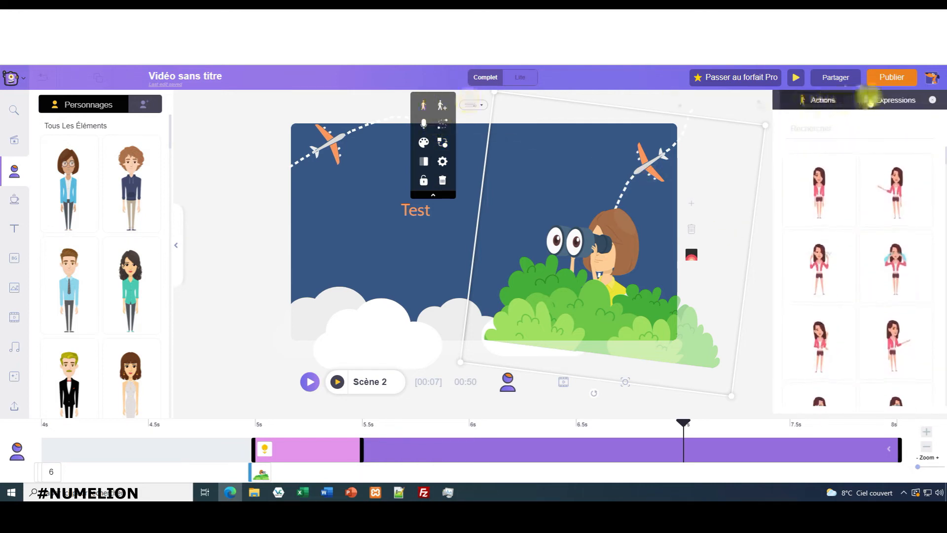
left_click(896, 103)
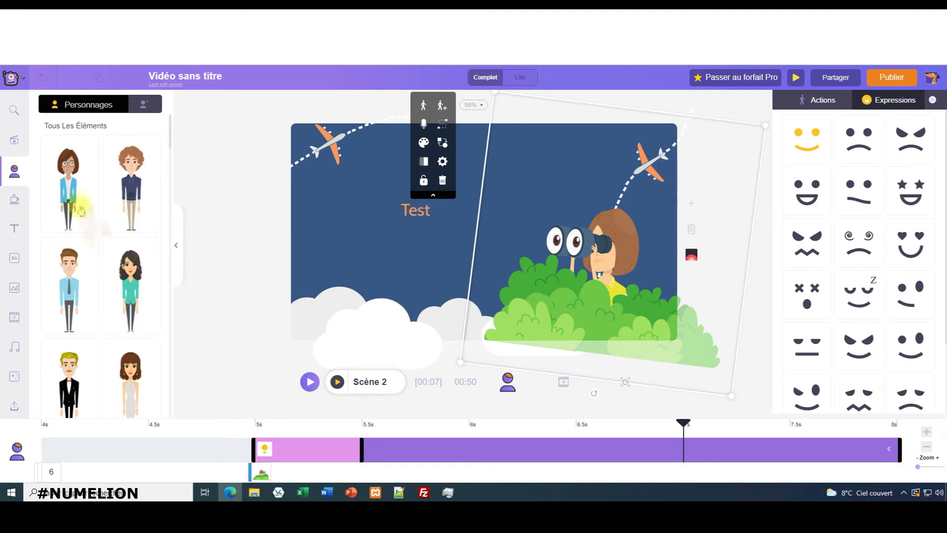
scroll(64, 207, "down", 2)
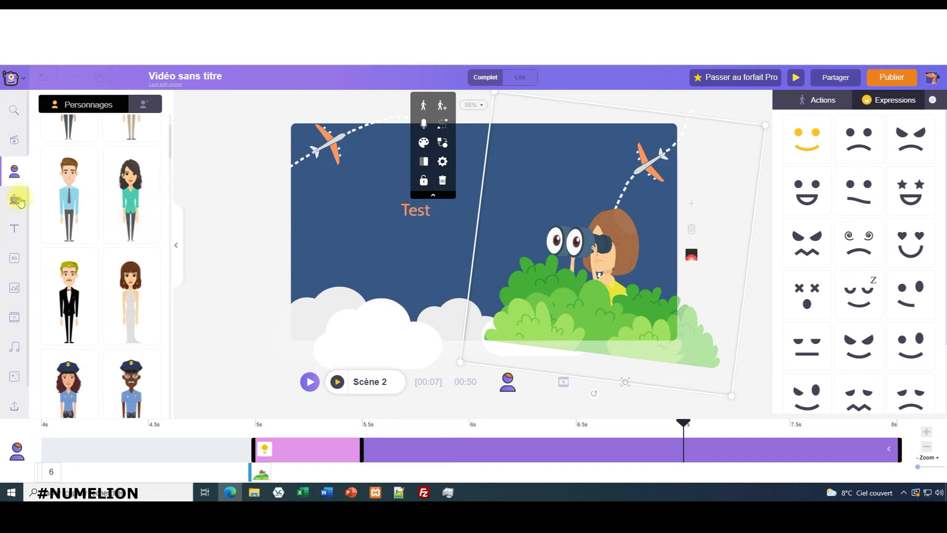
- Find the money bag among the La Finance accessories and add it to scene 2
left_click(17, 200)
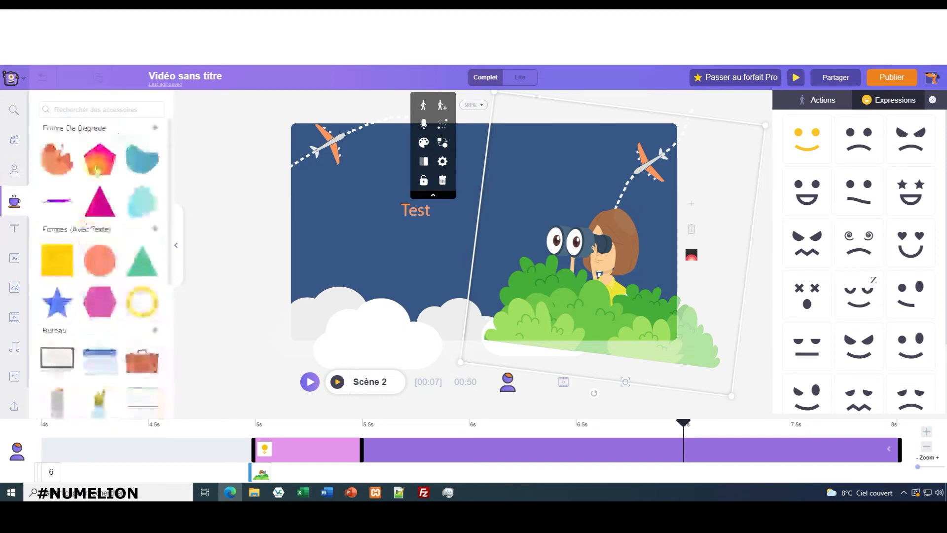
scroll(69, 241, "down", 3)
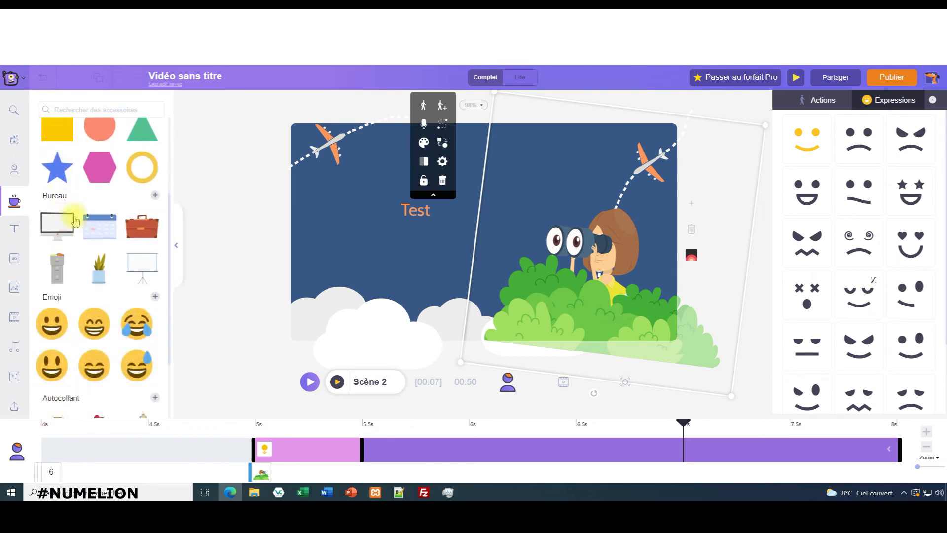
scroll(79, 254, "down", 6)
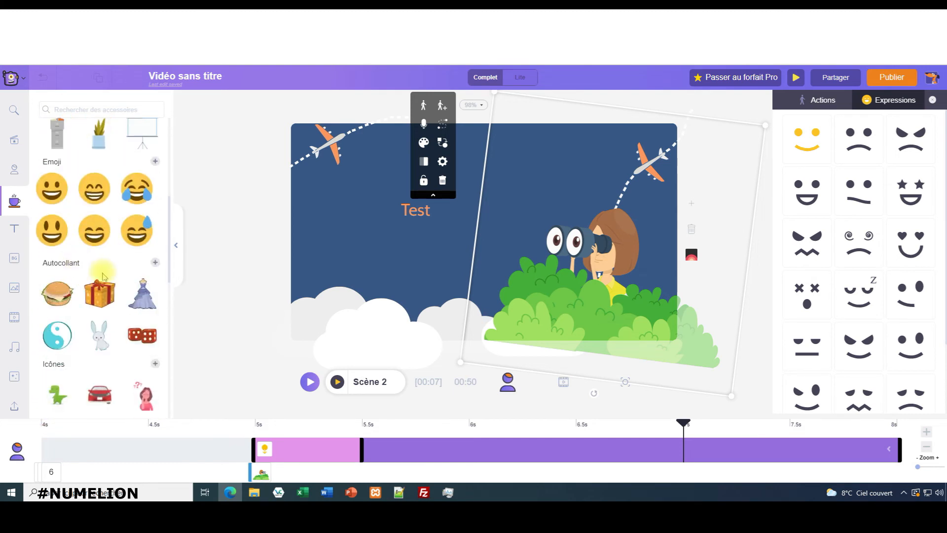
scroll(108, 305, "down", 2)
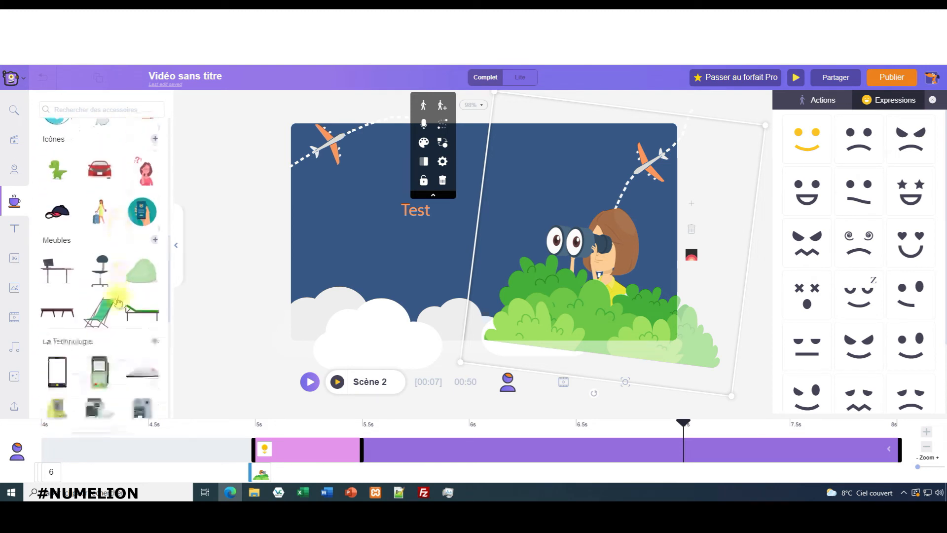
scroll(132, 281, "down", 3)
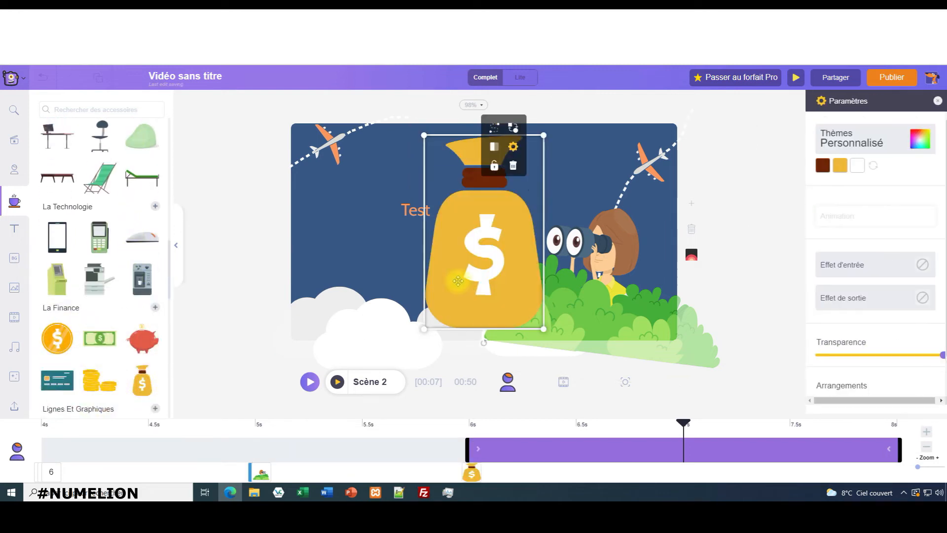
- Position the money bag at the far left of scene 2 and give it a Gauche à droite smart movement ending mid-scene
left_click_drag(525, 250, 383, 235)
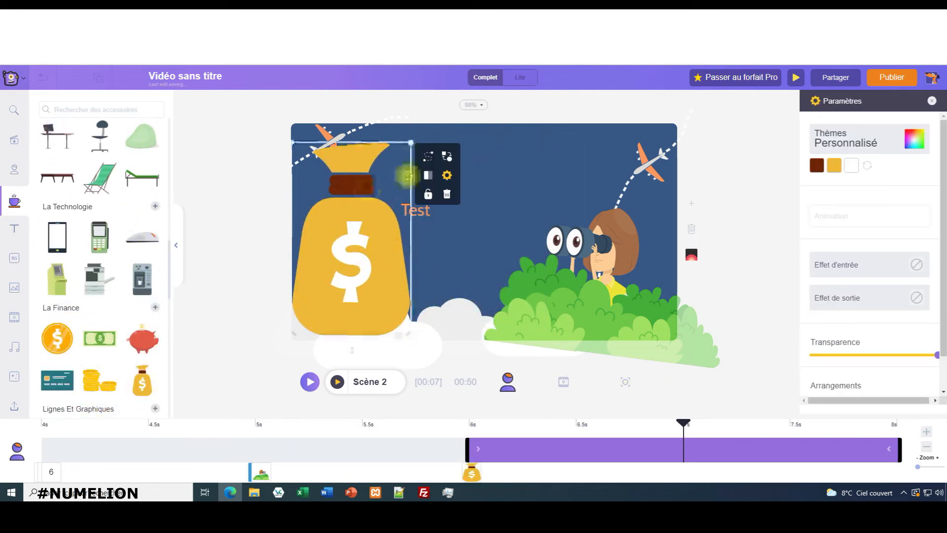
left_click(431, 159)
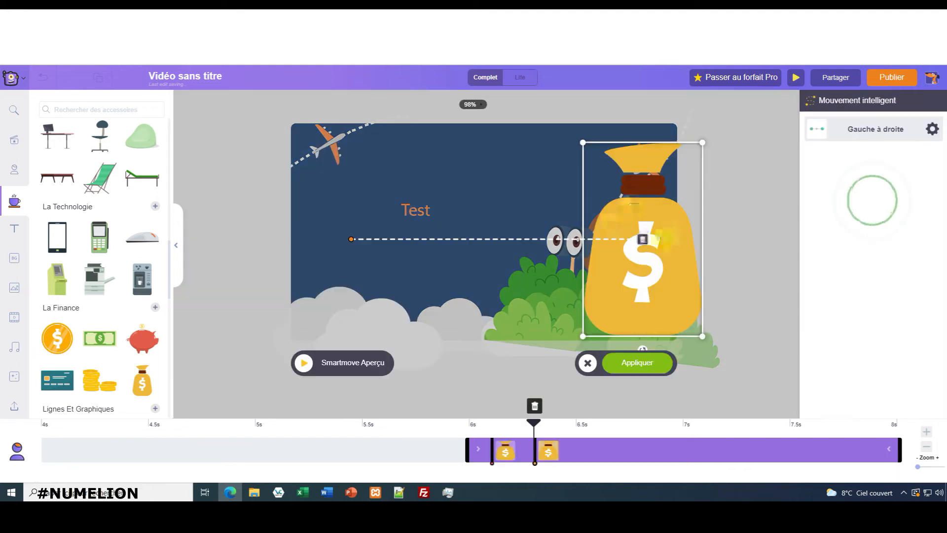
mouse_move(446, 219)
left_mouse_down()
mouse_move(481, 297)
mouse_move(648, 281)
mouse_move(656, 214)
mouse_move(480, 243)
left_mouse_up()
- Look through the smart movement presets, from arcs and Rebondir to Tourner and Échelle
scroll(901, 249, "down", 1)
scroll(901, 249, "down", 10)
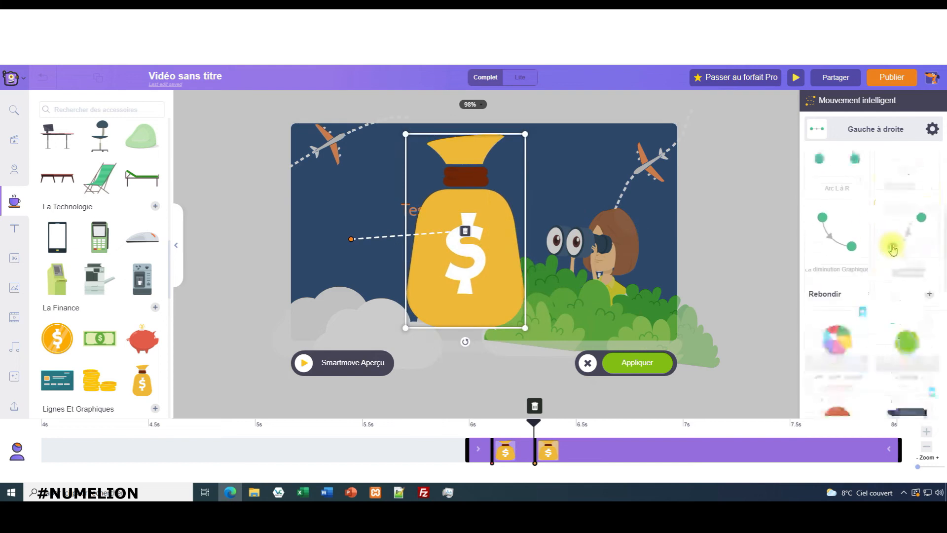
scroll(842, 244, "up", 3)
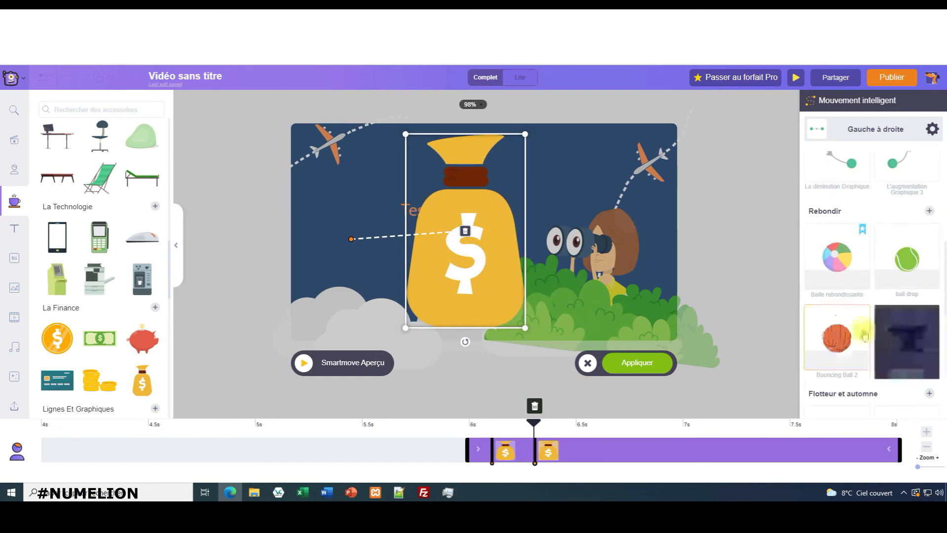
scroll(863, 290, "down", 3)
scroll(869, 266, "down", 4)
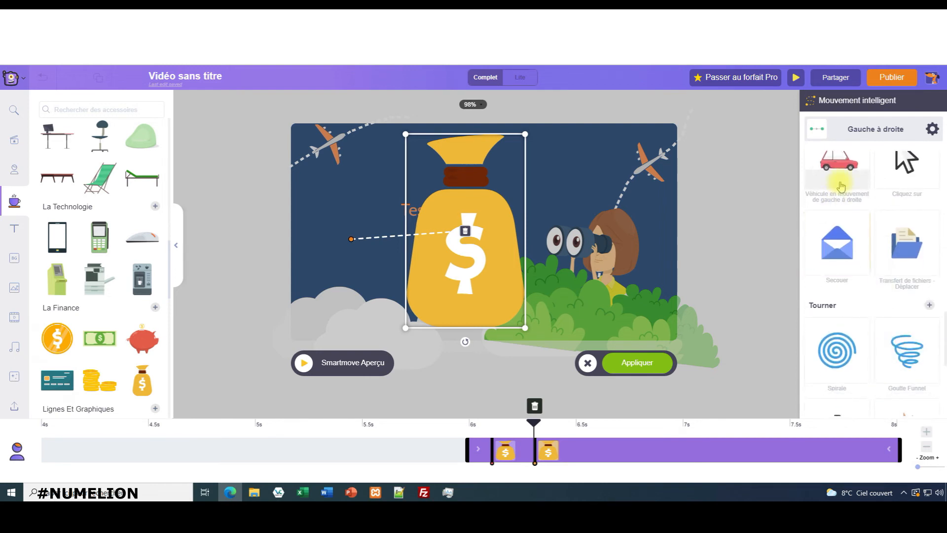
scroll(858, 217, "down", 2)
scroll(865, 291, "down", 3)
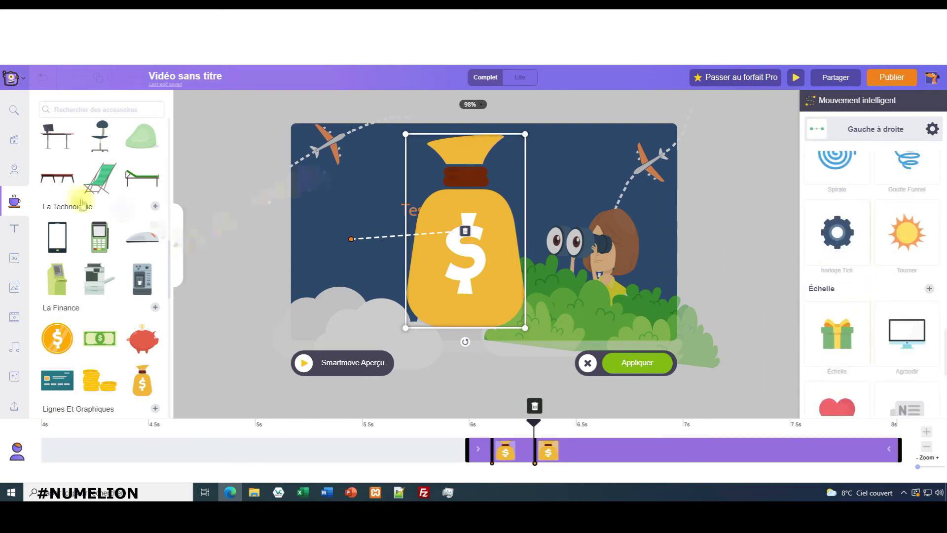
scroll(82, 202, "down", 3)
- Add the NUTRITION & HYGIENE (IN 5 MINS) text template to scene 2 and examine its customizable colors
left_click(14, 222)
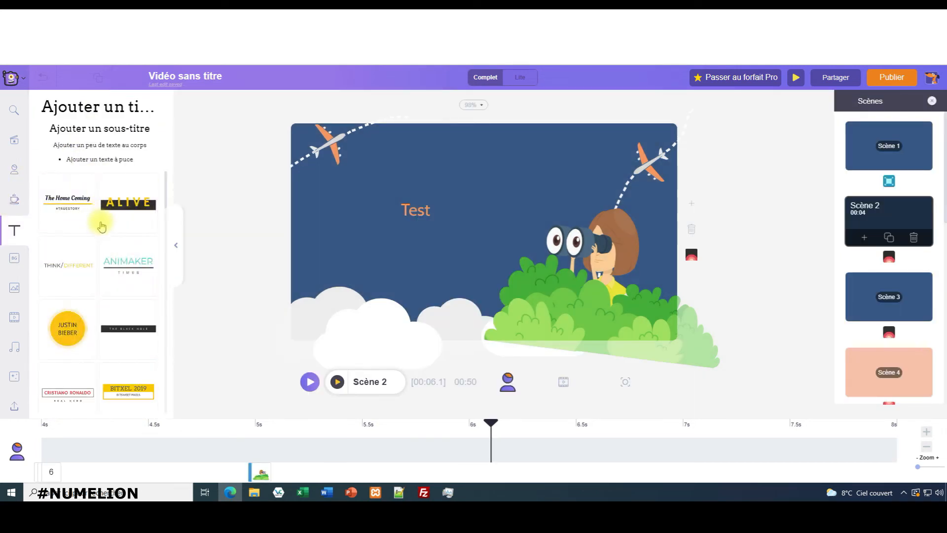
scroll(131, 240, "down", 5)
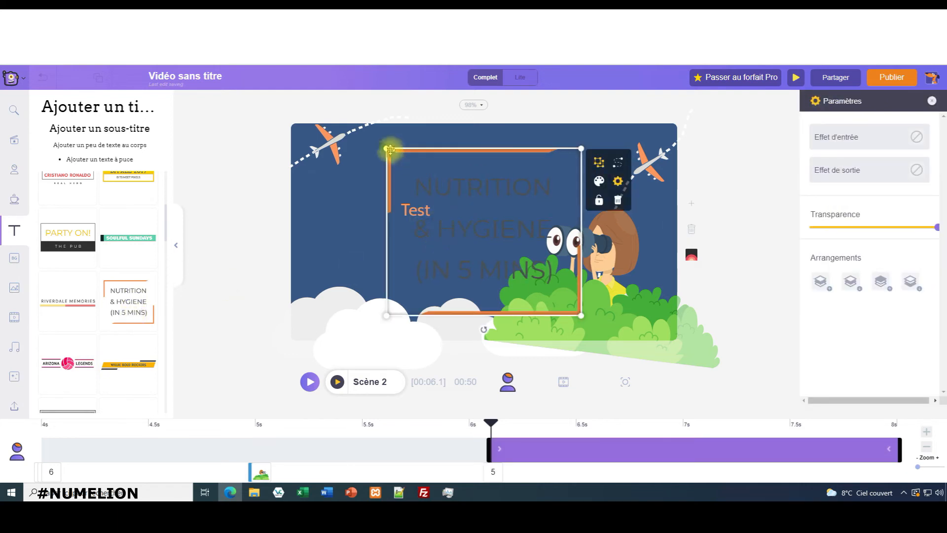
left_click(598, 181)
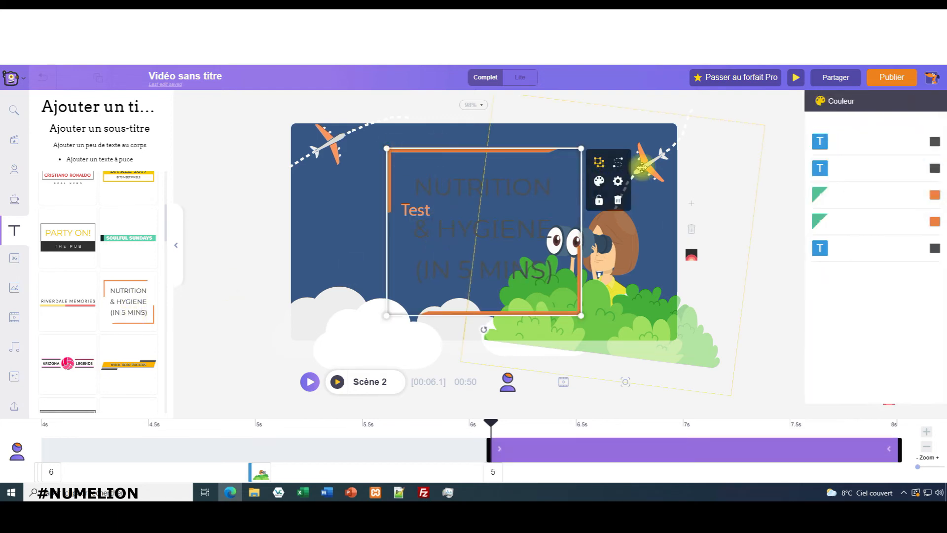
- Try a smart movement on the NUTRITION & HYGIENE text with its path ending in the upper left of the scene, and discard it
left_click(618, 168)
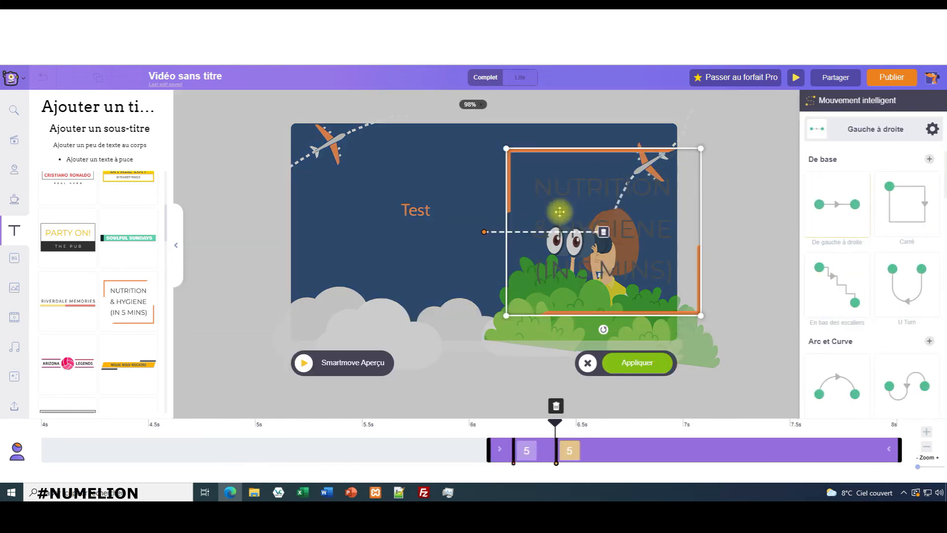
mouse_move(533, 197)
left_mouse_down()
mouse_move(401, 179)
mouse_move(335, 180)
mouse_move(332, 190)
mouse_move(340, 184)
left_mouse_up()
left_click_drag(432, 257, 420, 243)
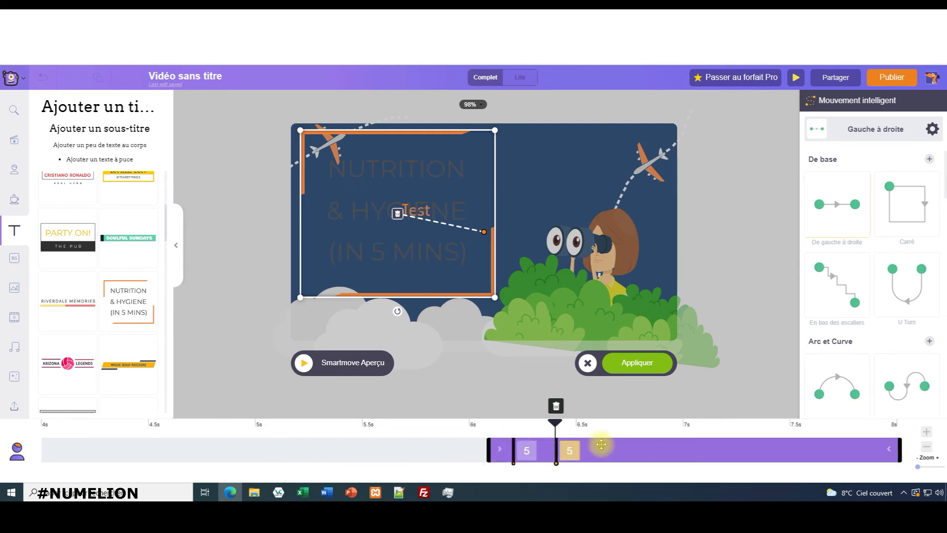
left_click(399, 216)
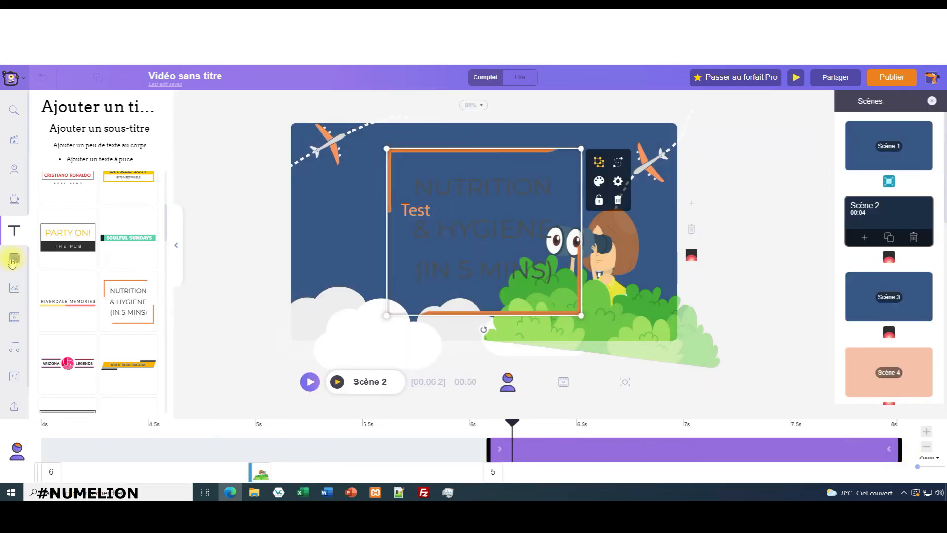
- Try the two Accueil backgrounds on scene 2, first the bedroom and finally the pink room
left_click(14, 259)
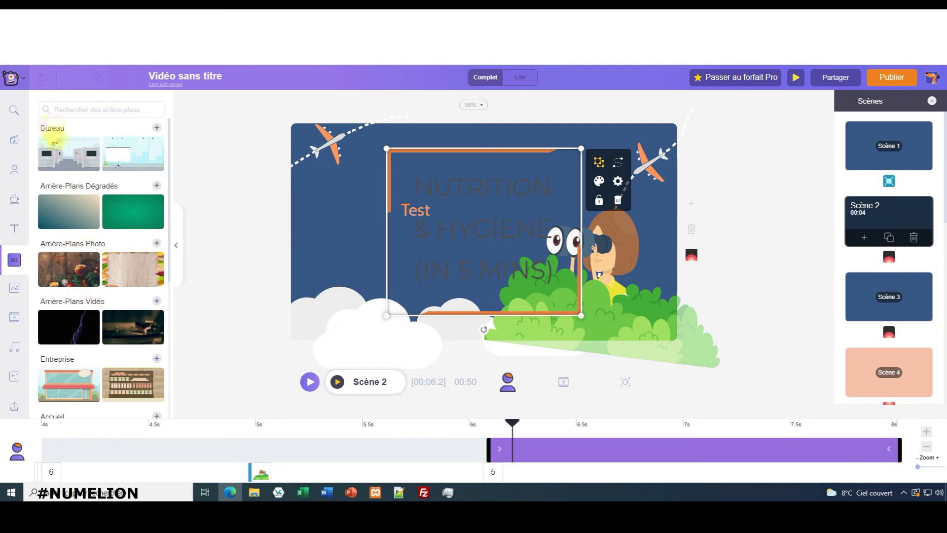
scroll(55, 143, "down", 2)
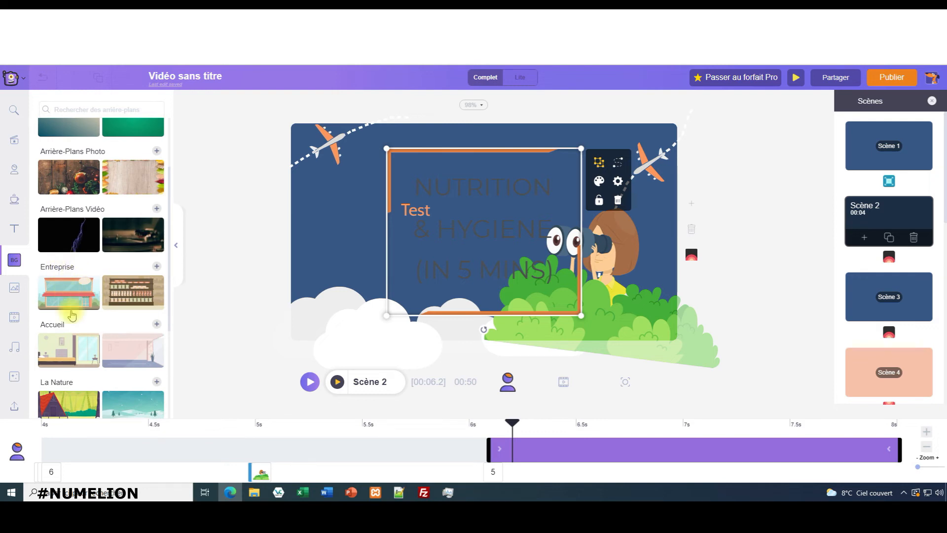
left_click(74, 345)
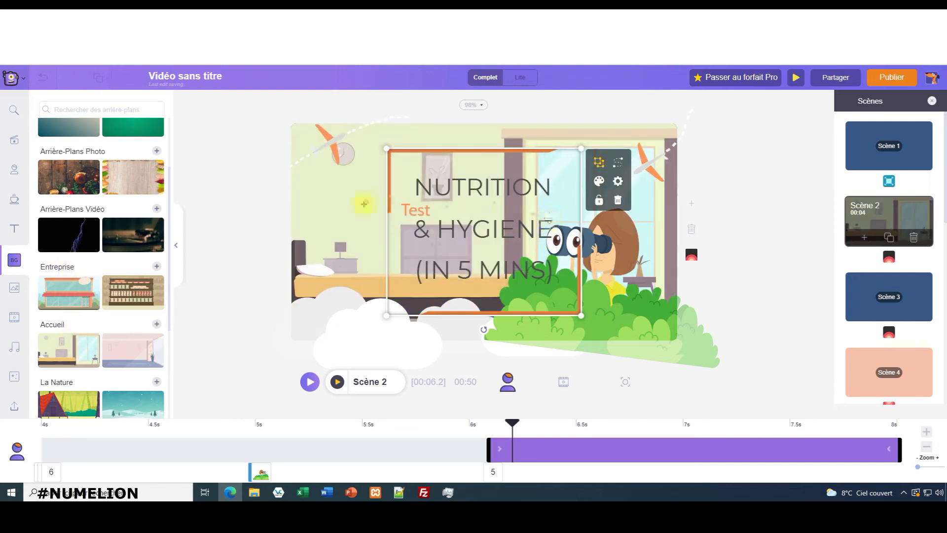
left_click(136, 355)
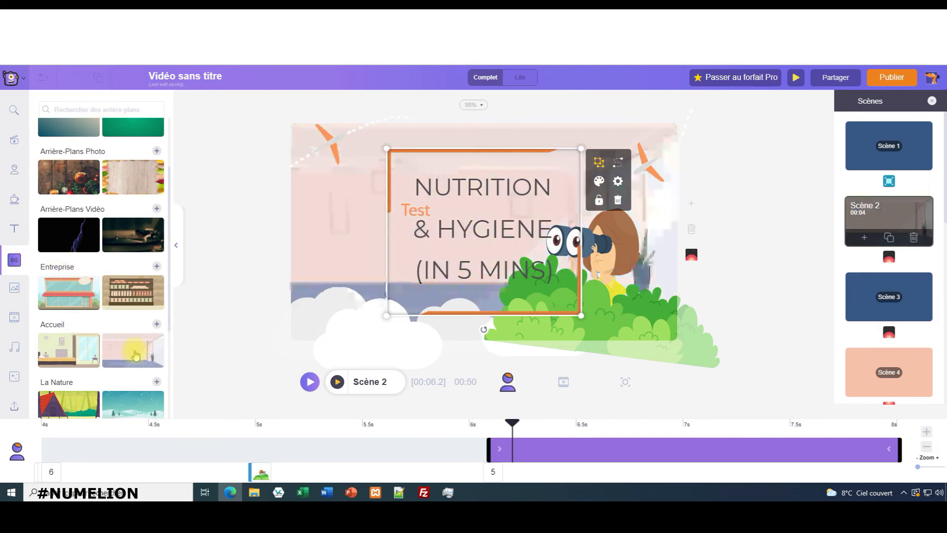
- Delete the NUTRITION & HYGIENE text from scene 2 and look through the remaining background categories
double_click(486, 197)
key("Delete")
scroll(127, 247, "down", 10)
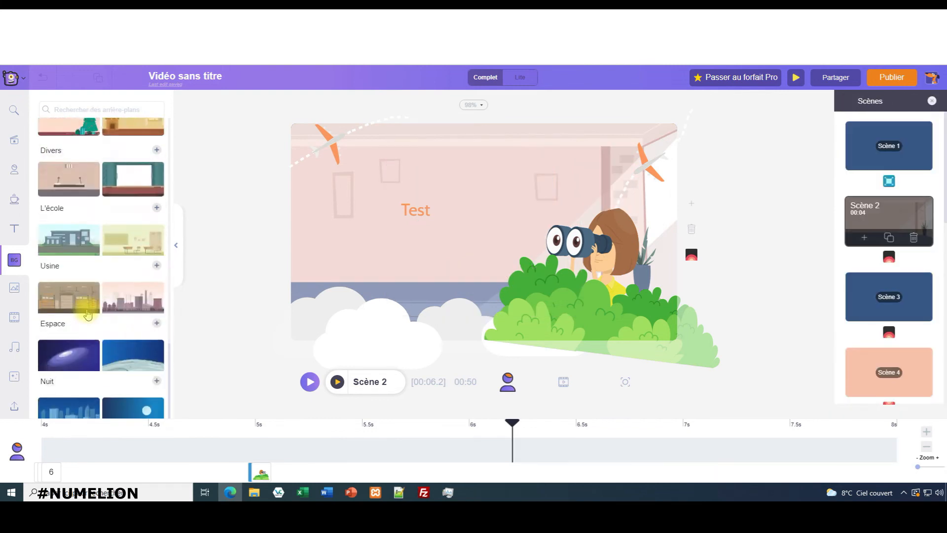
scroll(91, 262, "down", 8)
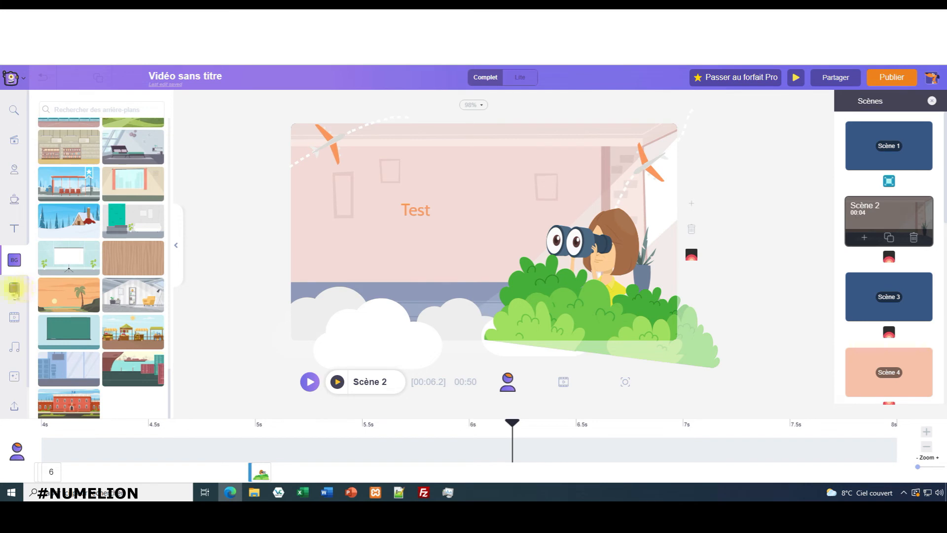
- Browse the categories of the image library, from Tendance and Covid to Voyage and Gel De Couleur
left_click(14, 291)
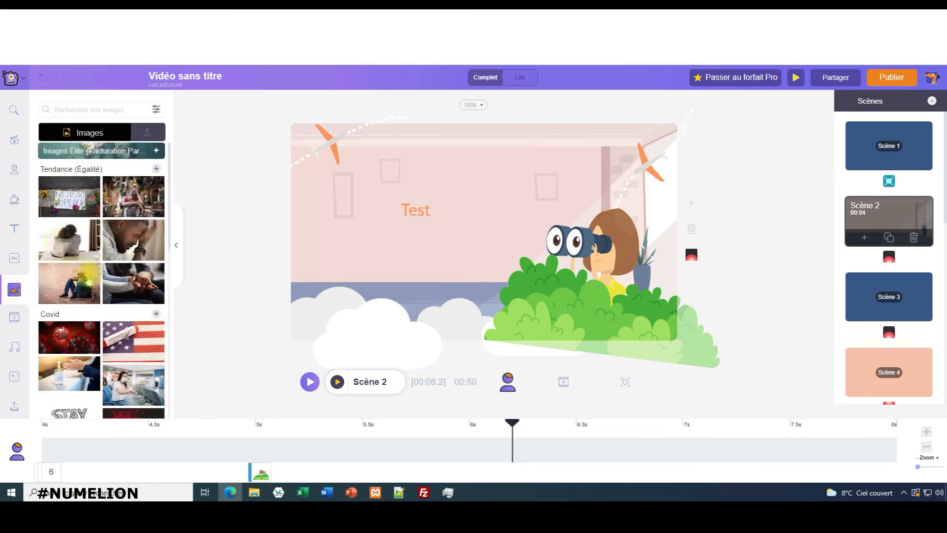
scroll(88, 272, "down", 3)
scroll(74, 158, "up", 3)
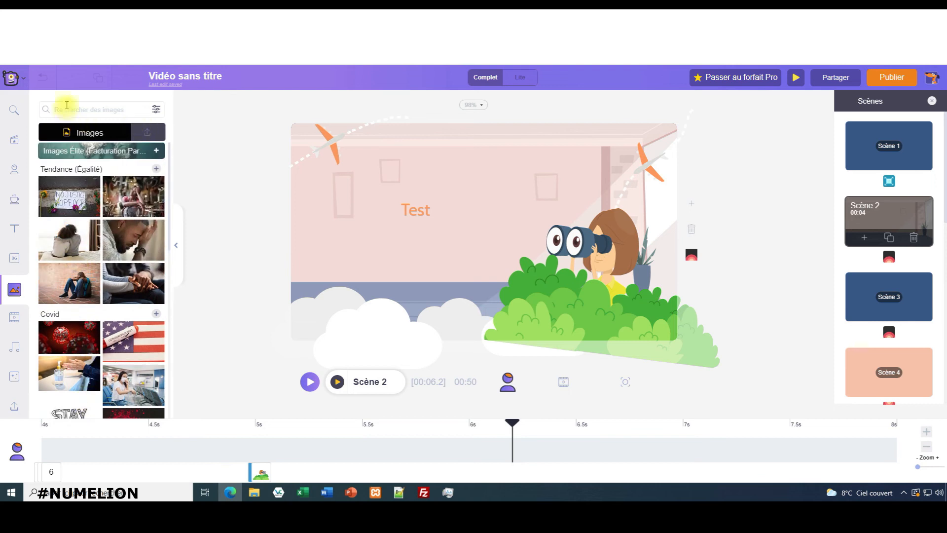
scroll(124, 245, "down", 10)
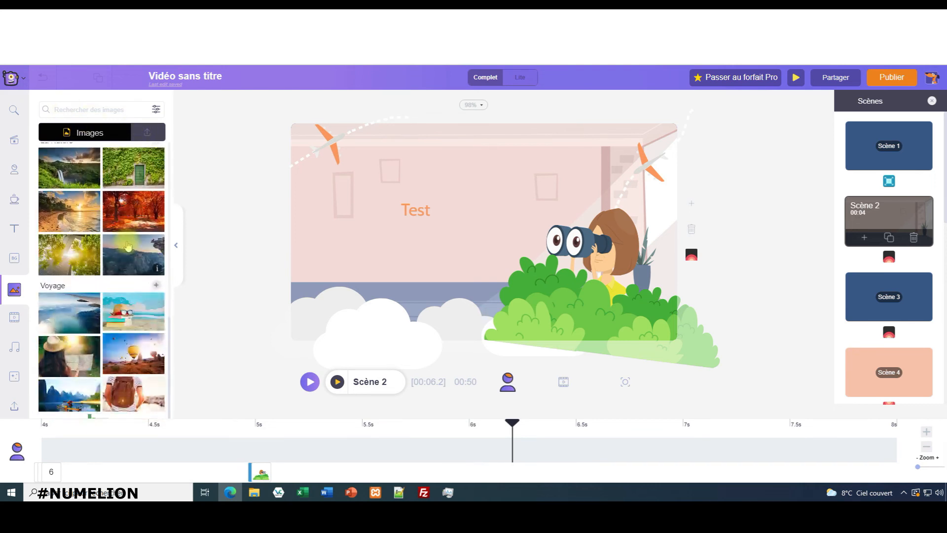
scroll(124, 245, "down", 10)
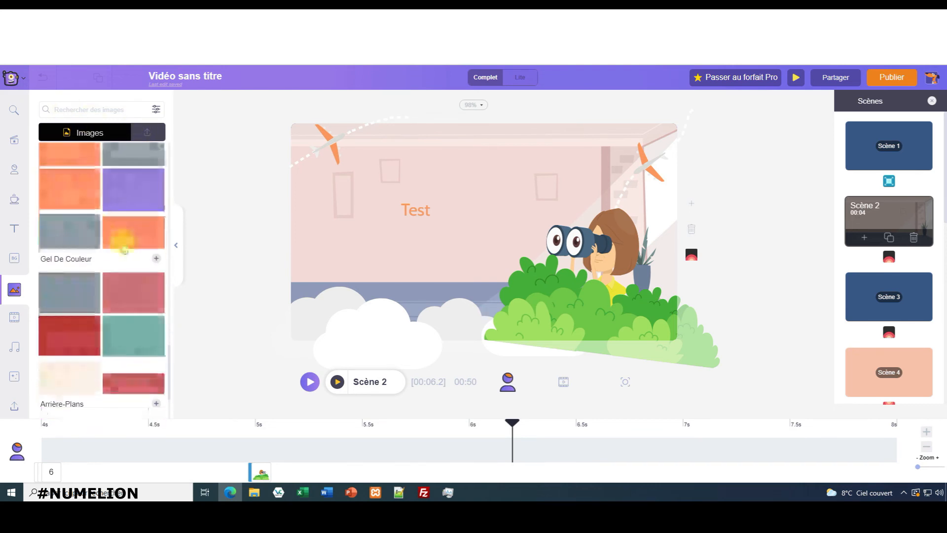
scroll(126, 240, "up", 15)
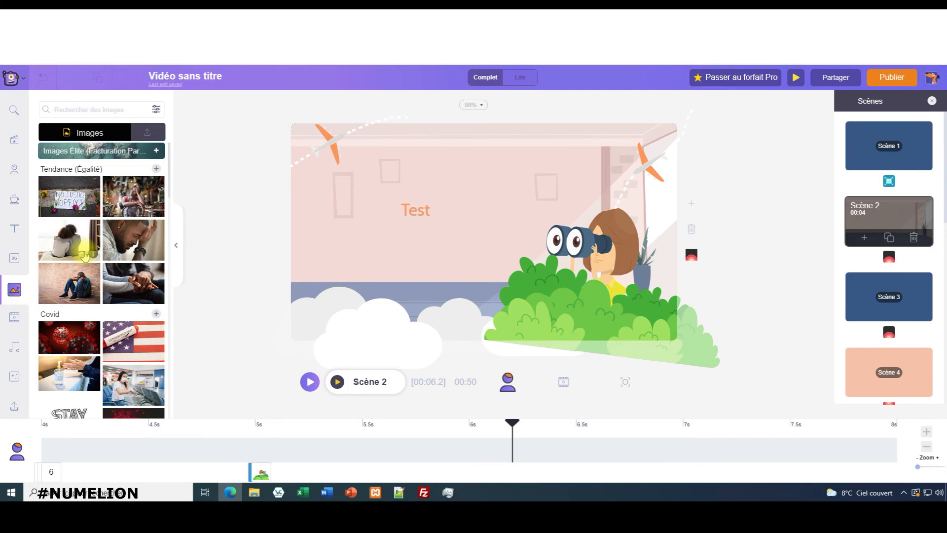
- Apply the green mountain landscape video from the Laps De Temps collection to scene 2
left_click(12, 318)
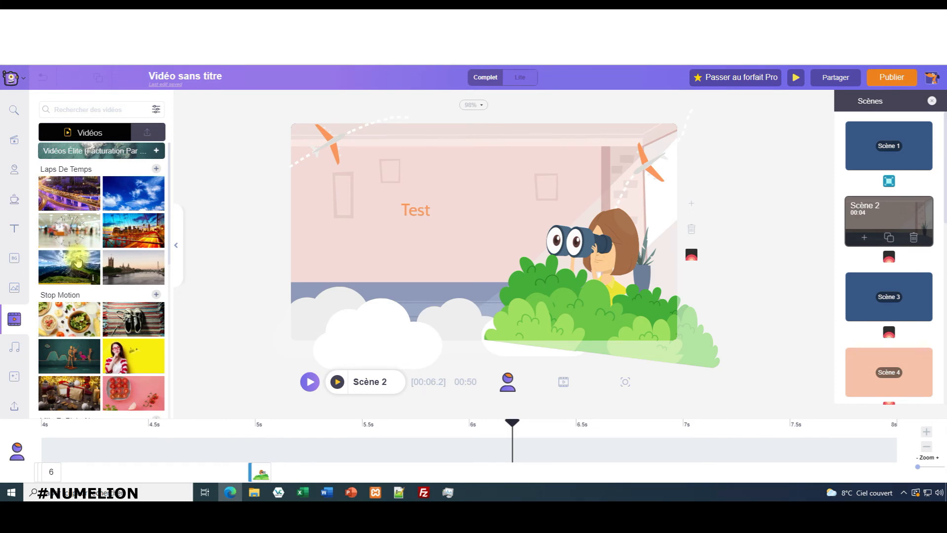
left_click(78, 261)
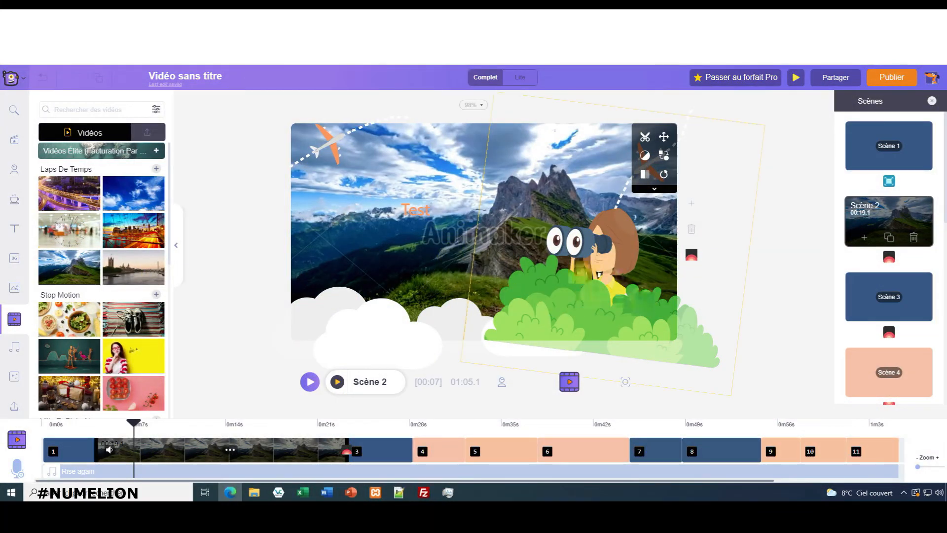
left_click(284, 249)
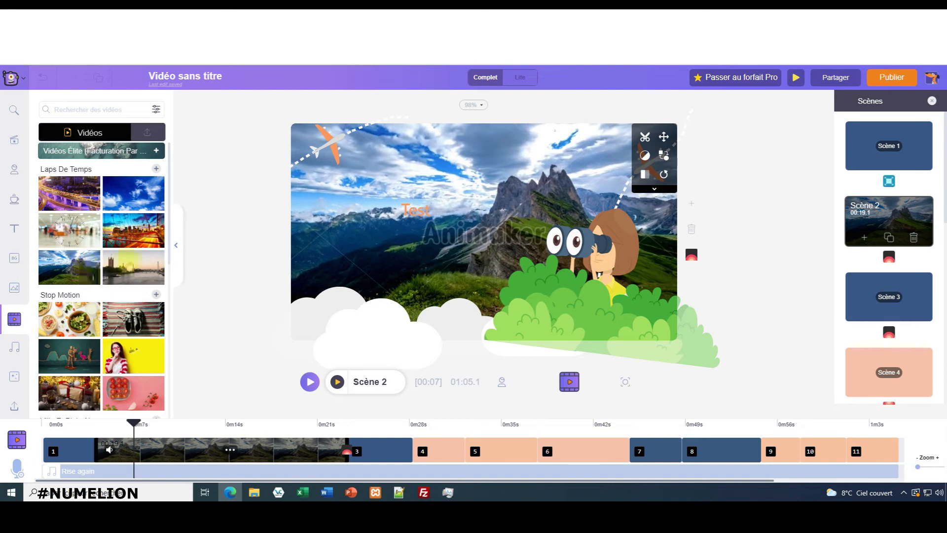
left_click(424, 207)
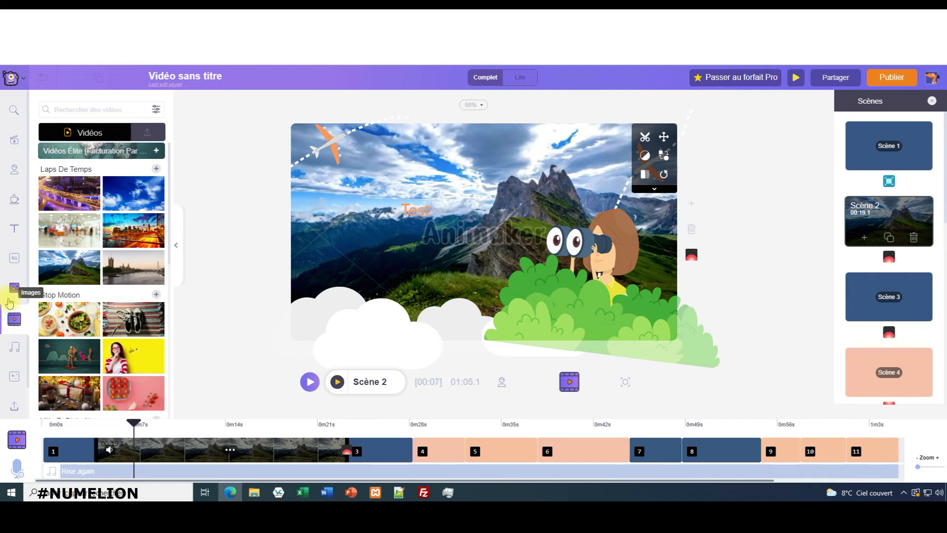
- Examine the tracks in the music library's genres, such as Pop, Ambient, Rock and Country
left_click(14, 347)
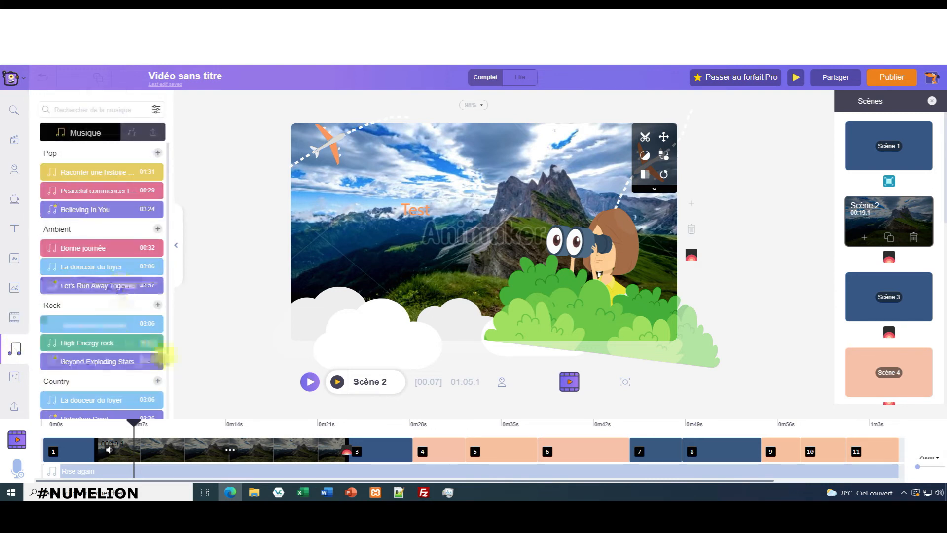
left_click_drag(134, 359, 94, 442)
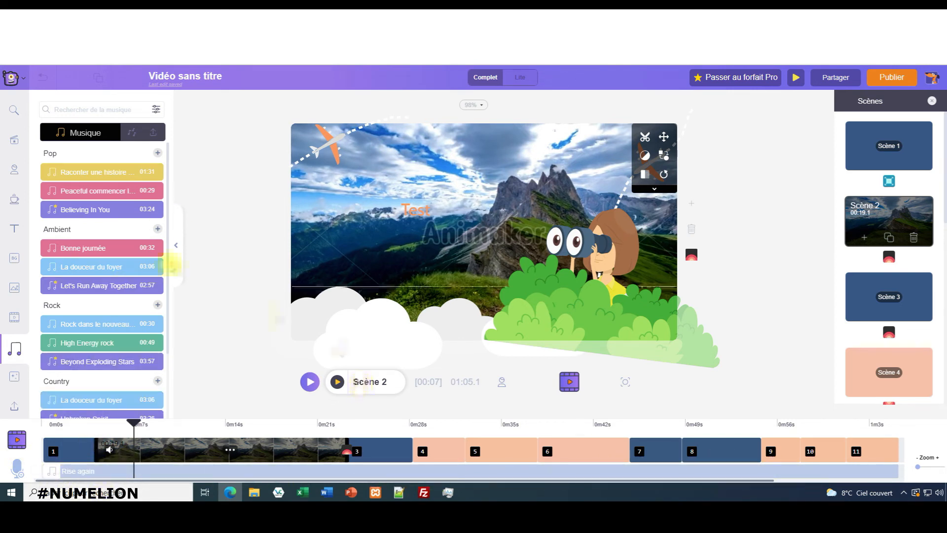
scroll(84, 271, "down", 2)
scroll(81, 305, "up", 2)
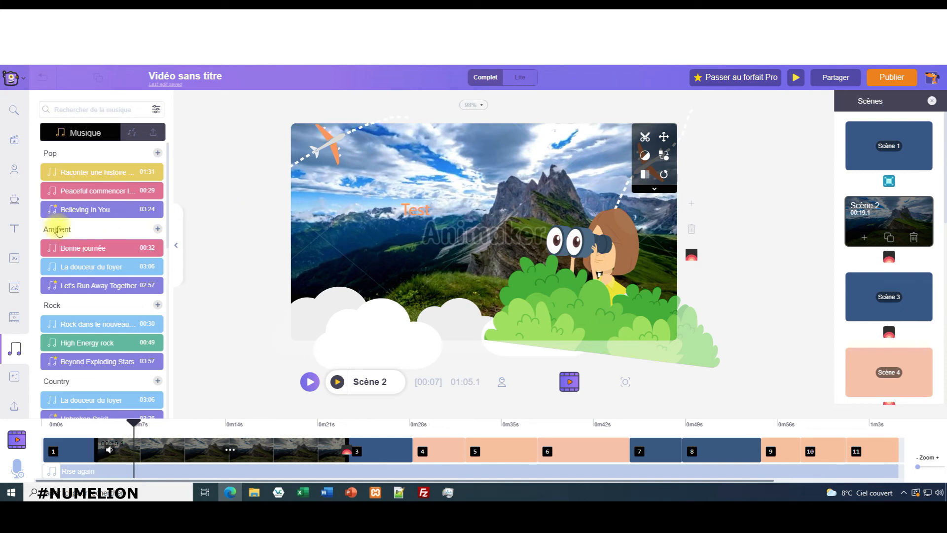
- Try the balloon and blue tech interface effects on scene 2, ending with the turquoise sound wave effect
left_click(14, 376)
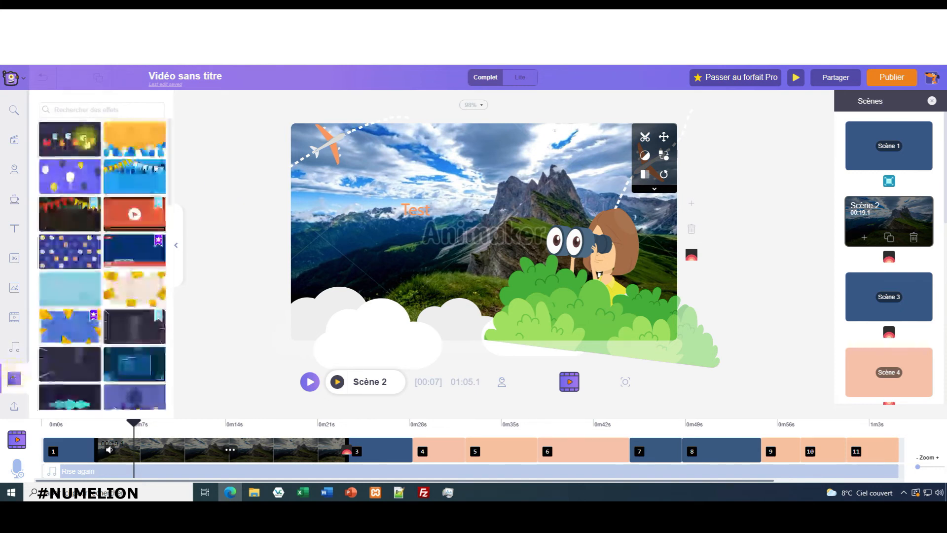
left_click(146, 139)
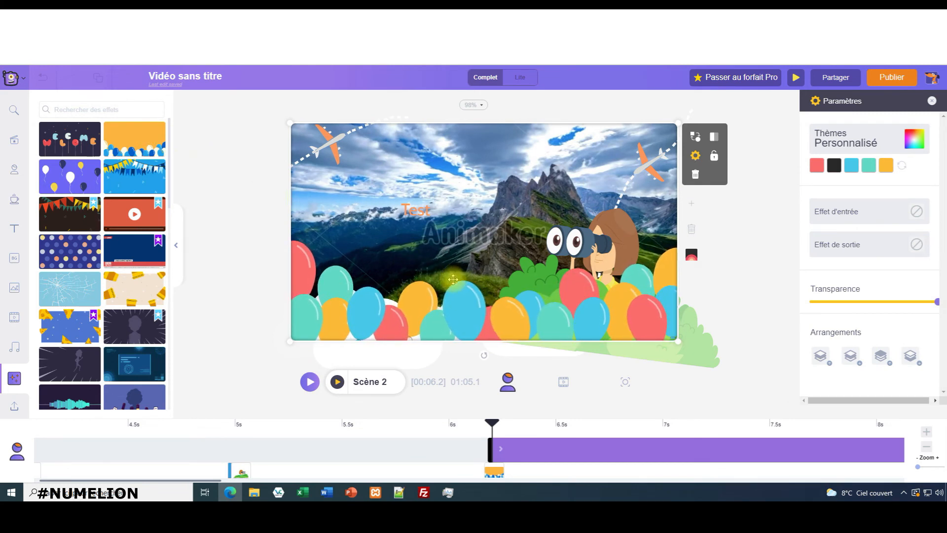
left_click(143, 369)
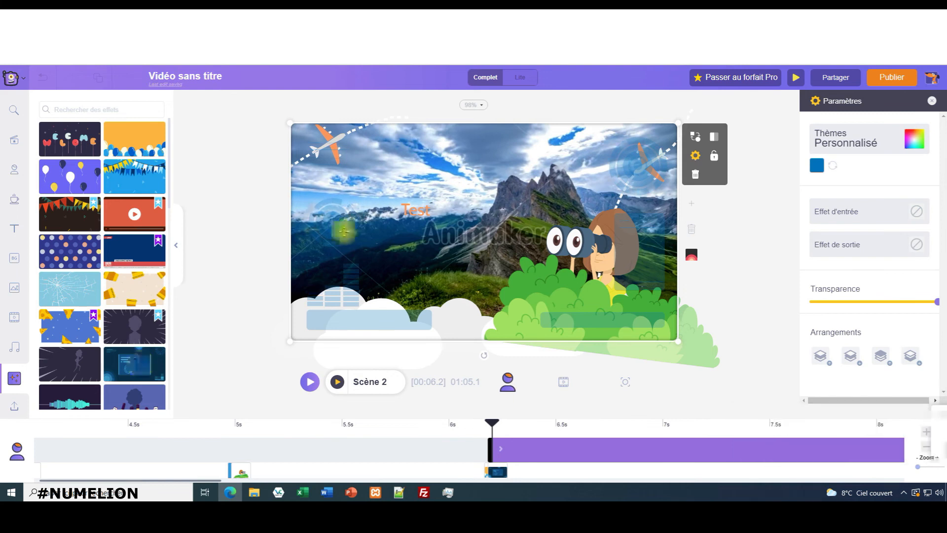
scroll(114, 311, "down", 3)
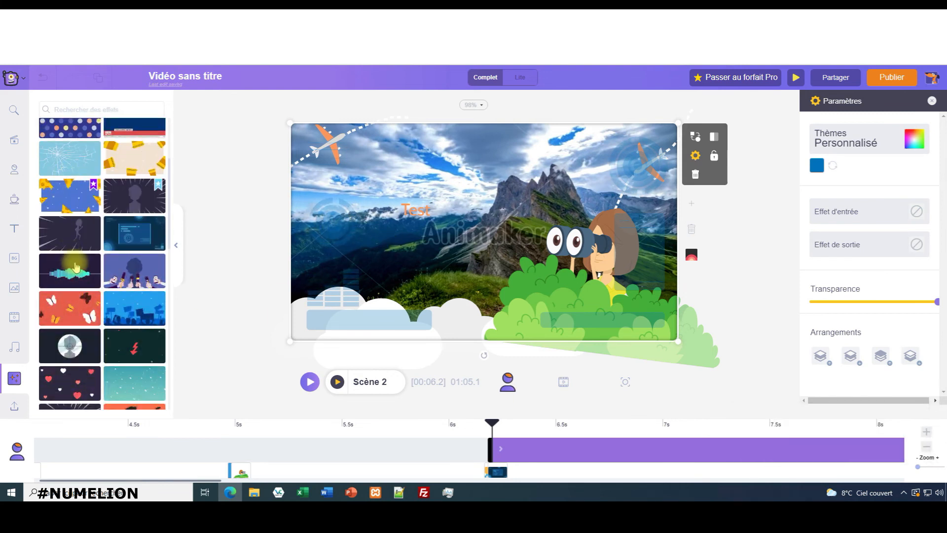
left_click(77, 272)
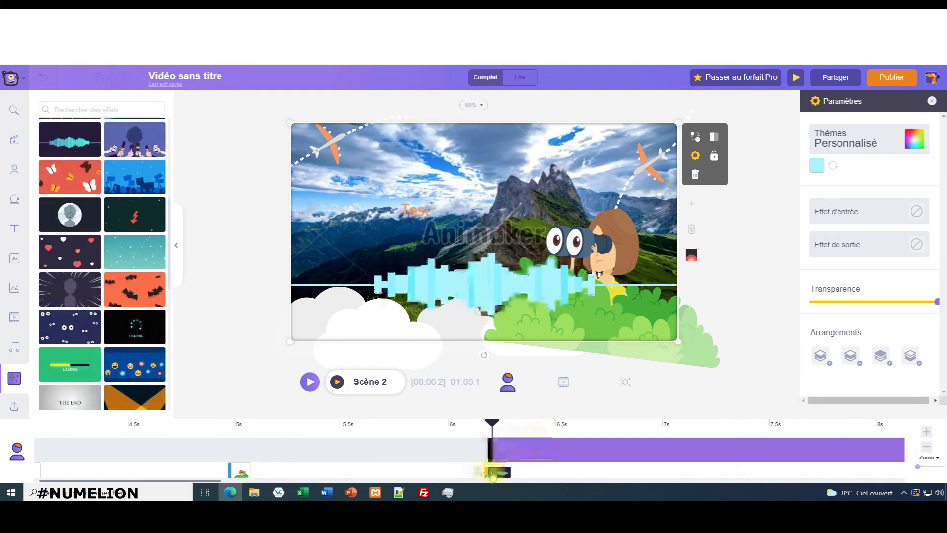
- Move the start of the turquoise sound wave effect to about 4.7 s on the timeline and preview scene 2
left_click(494, 473)
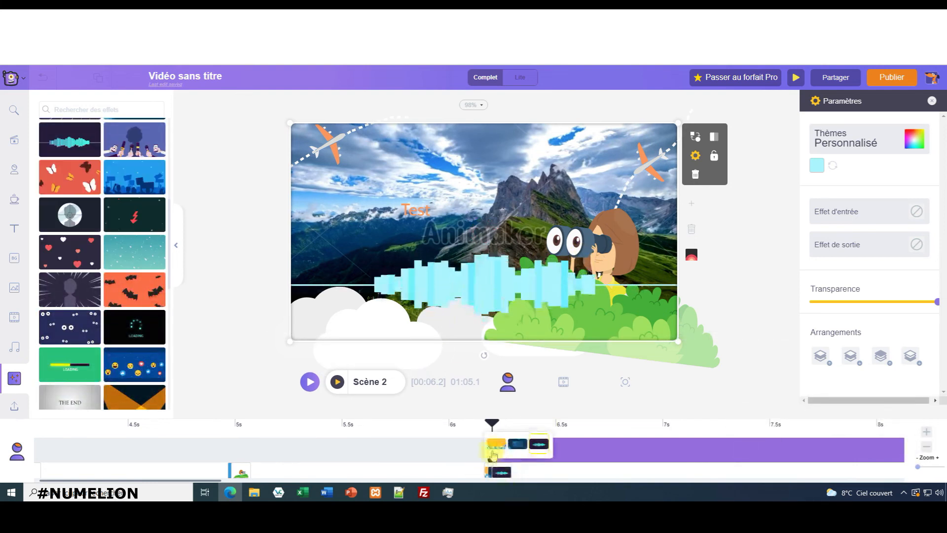
left_click_drag(491, 456, 189, 446)
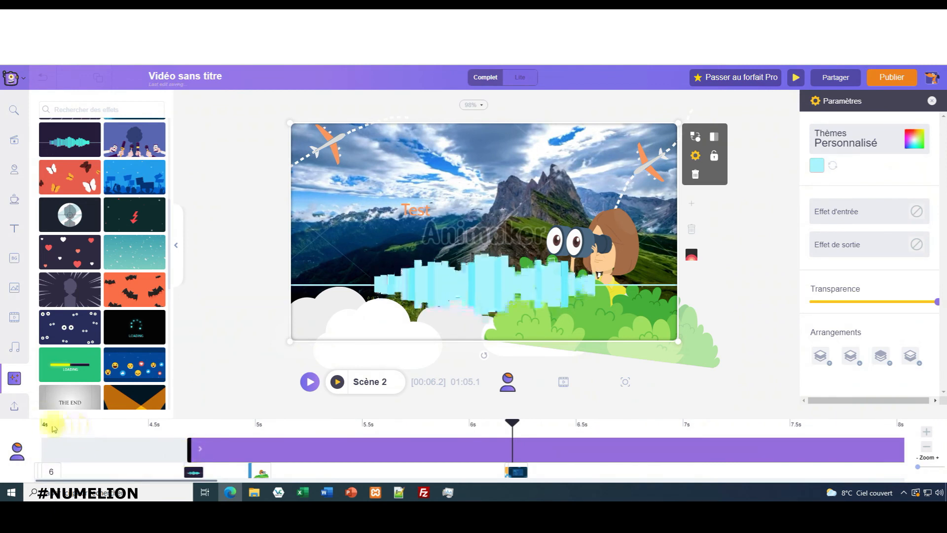
left_click(377, 381)
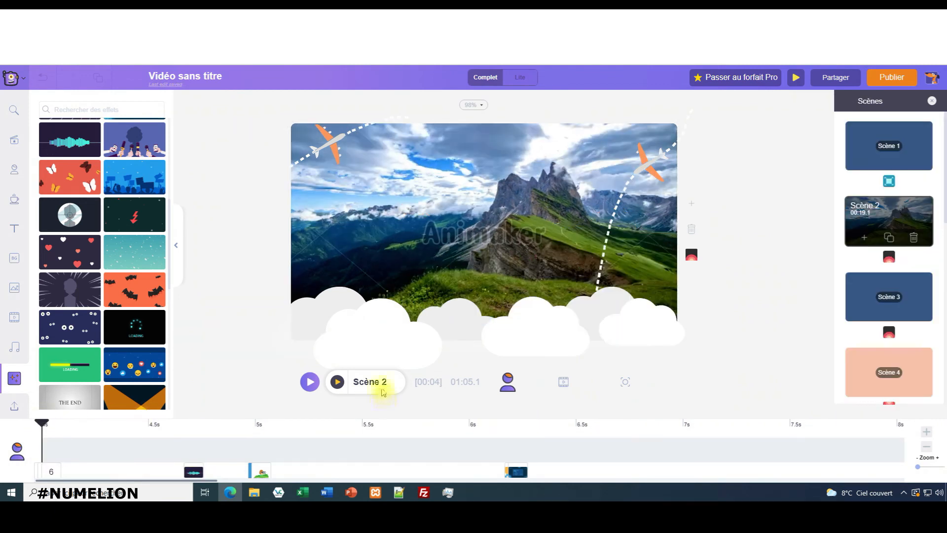
left_click(337, 383)
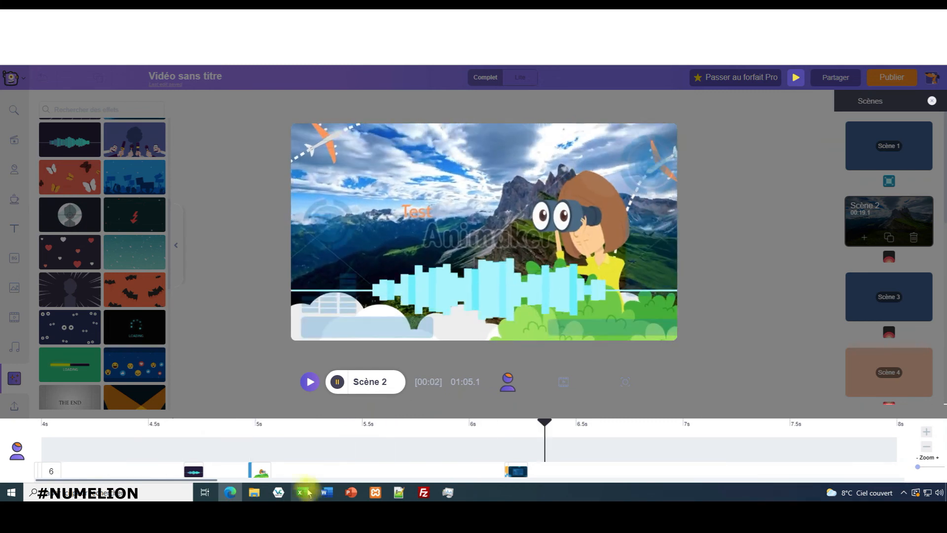
left_click(336, 382)
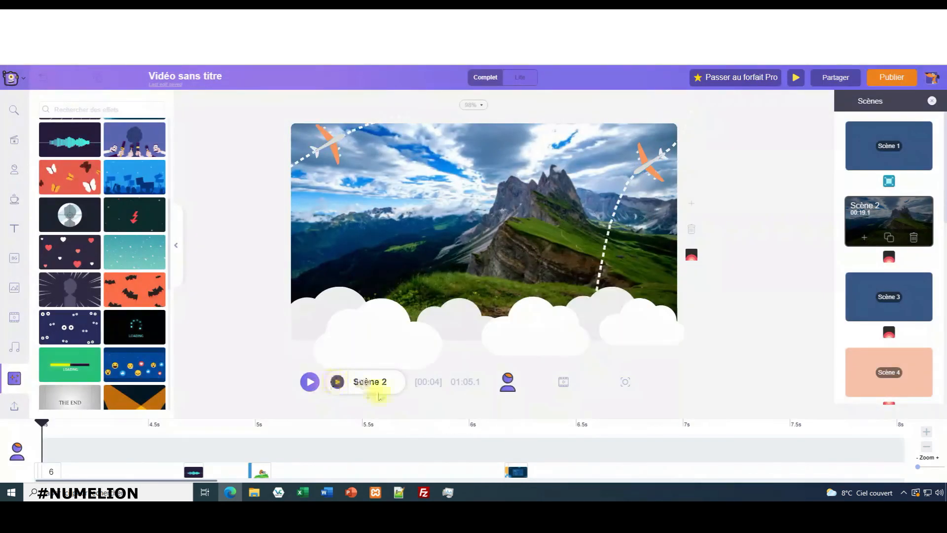
- View the uploaded files library, then look at the text and character in scene 3
left_click(15, 407)
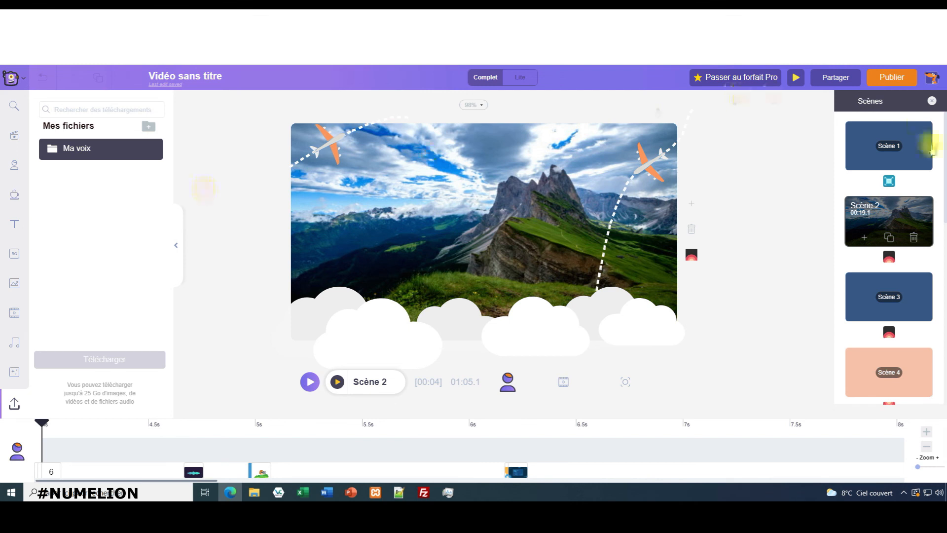
left_click(883, 314)
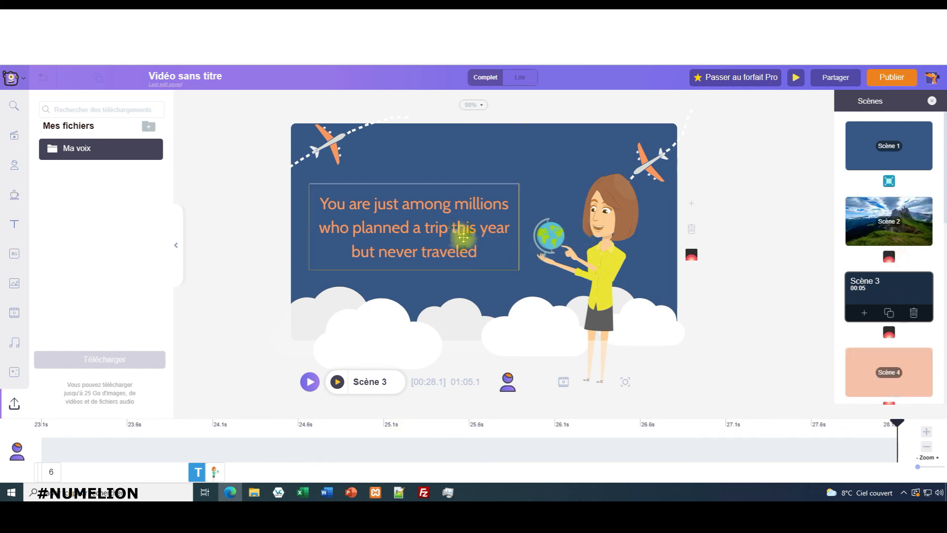
left_click(562, 257)
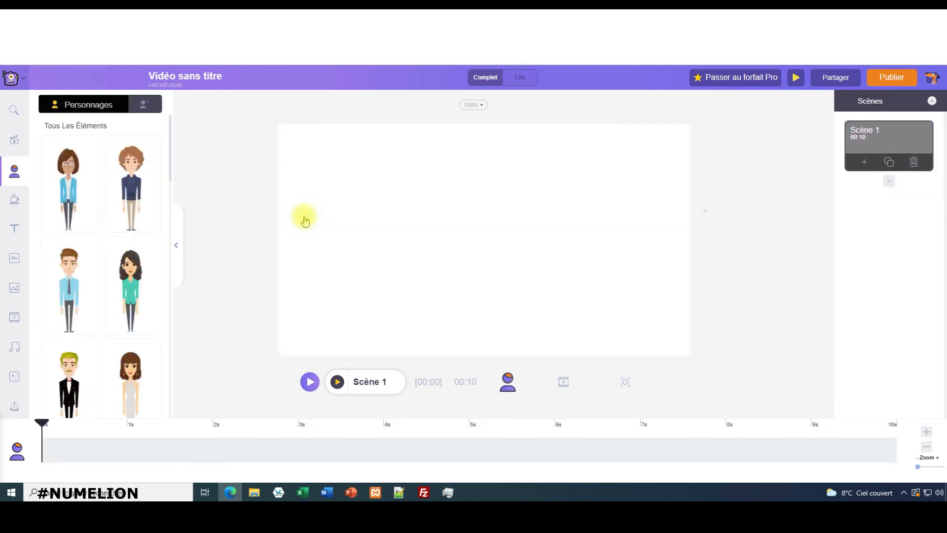
- Set up the video download from the publishing options with Full HD 1080p resolution and the mp4 file type
left_click(882, 84)
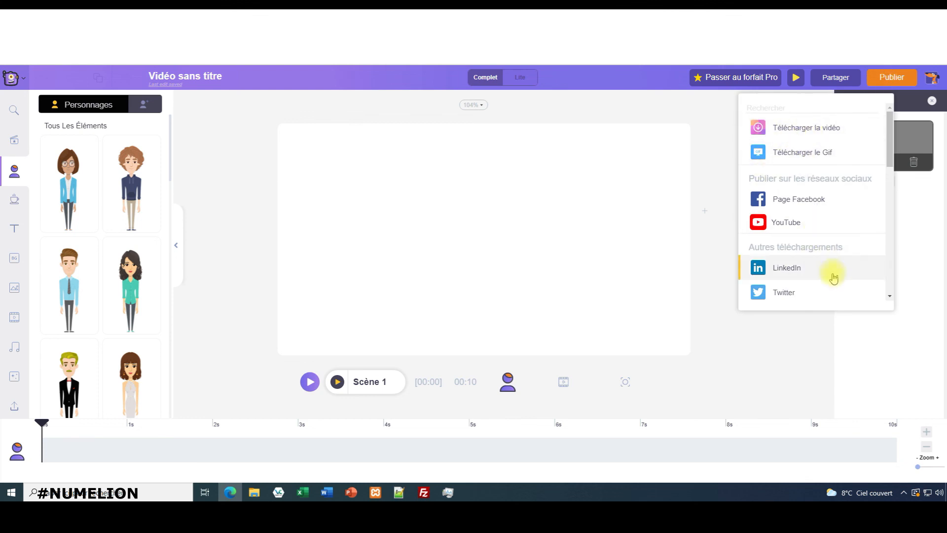
scroll(834, 278, "down", 6)
scroll(833, 278, "up", 6)
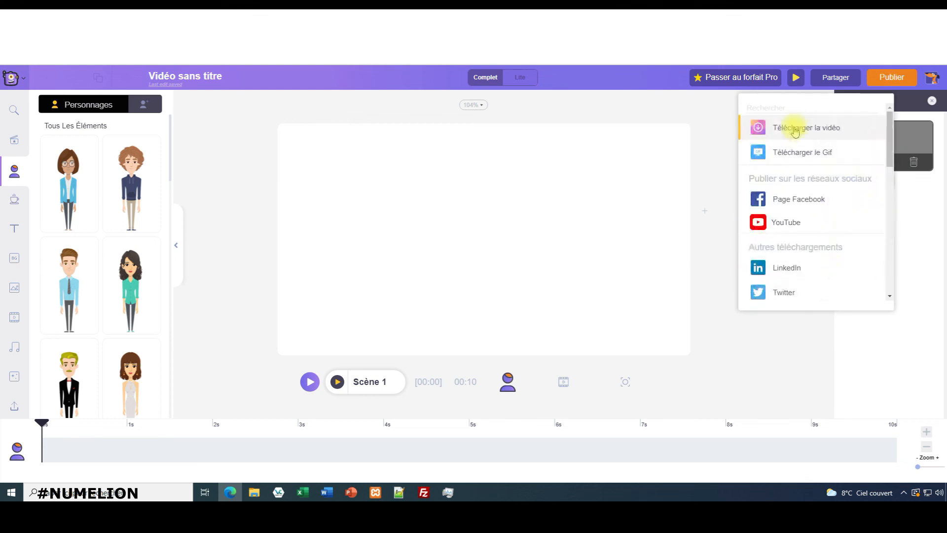
left_click(794, 130)
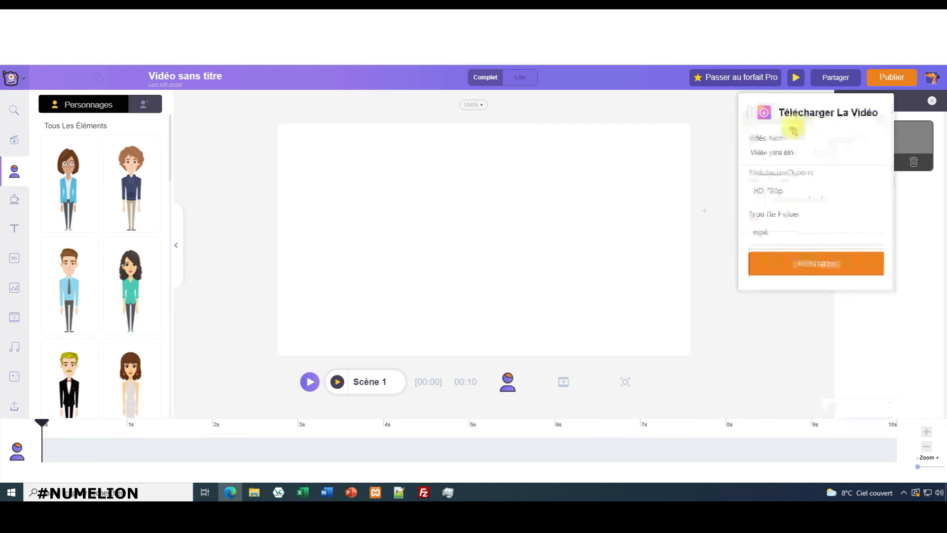
left_click(786, 188)
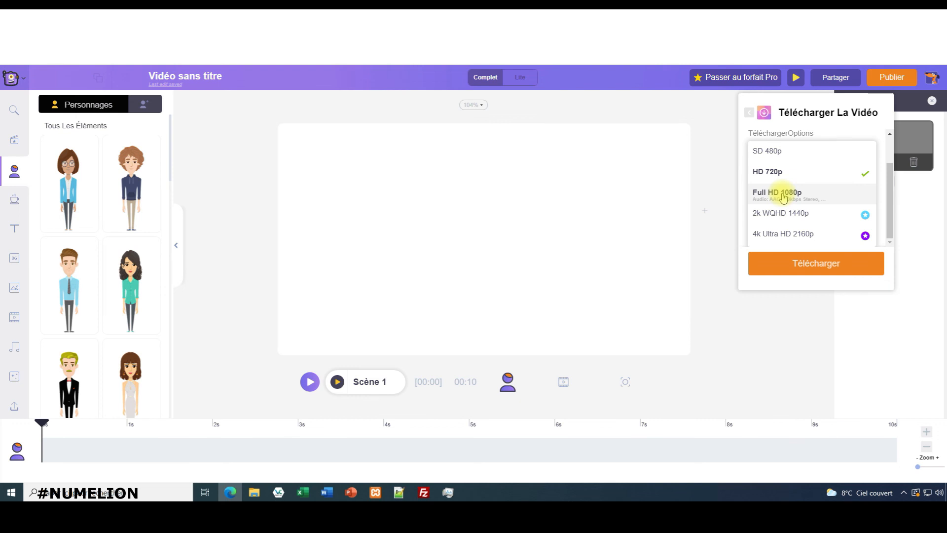
left_click(784, 198)
left_click(775, 232)
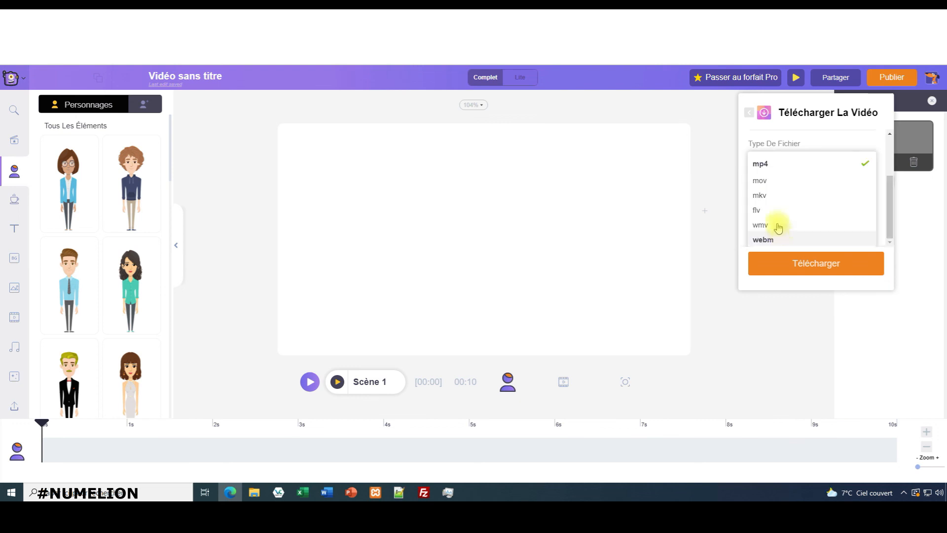
left_click(780, 141)
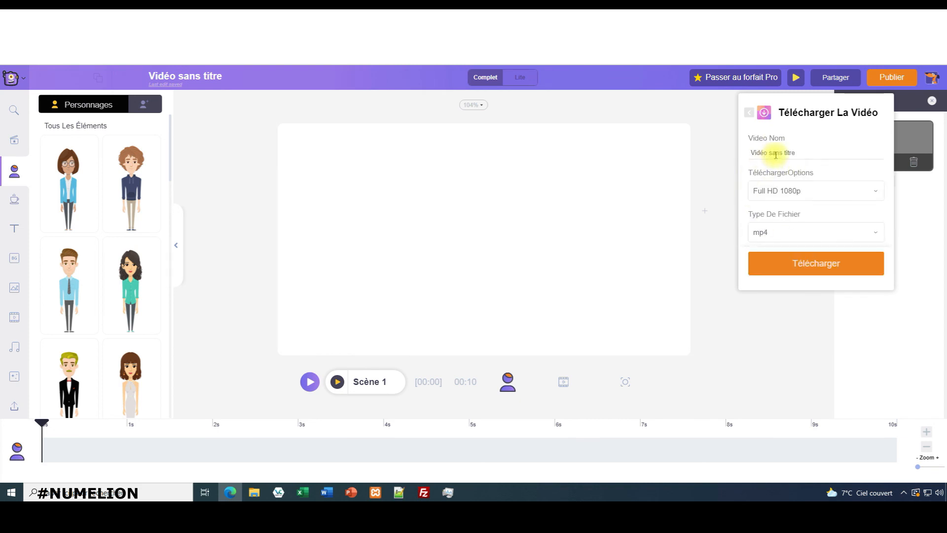